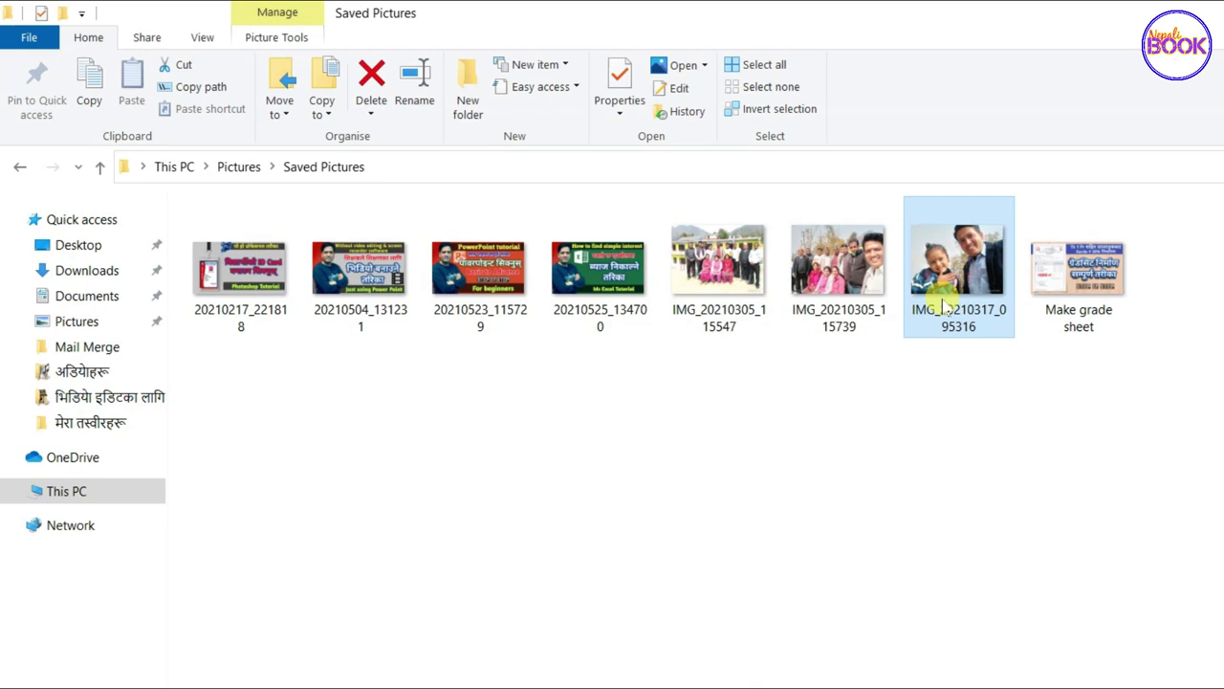
{"action": "left_click", "coordinate": [732, 302]}
{"action": "left_click", "coordinate": [835, 307]}
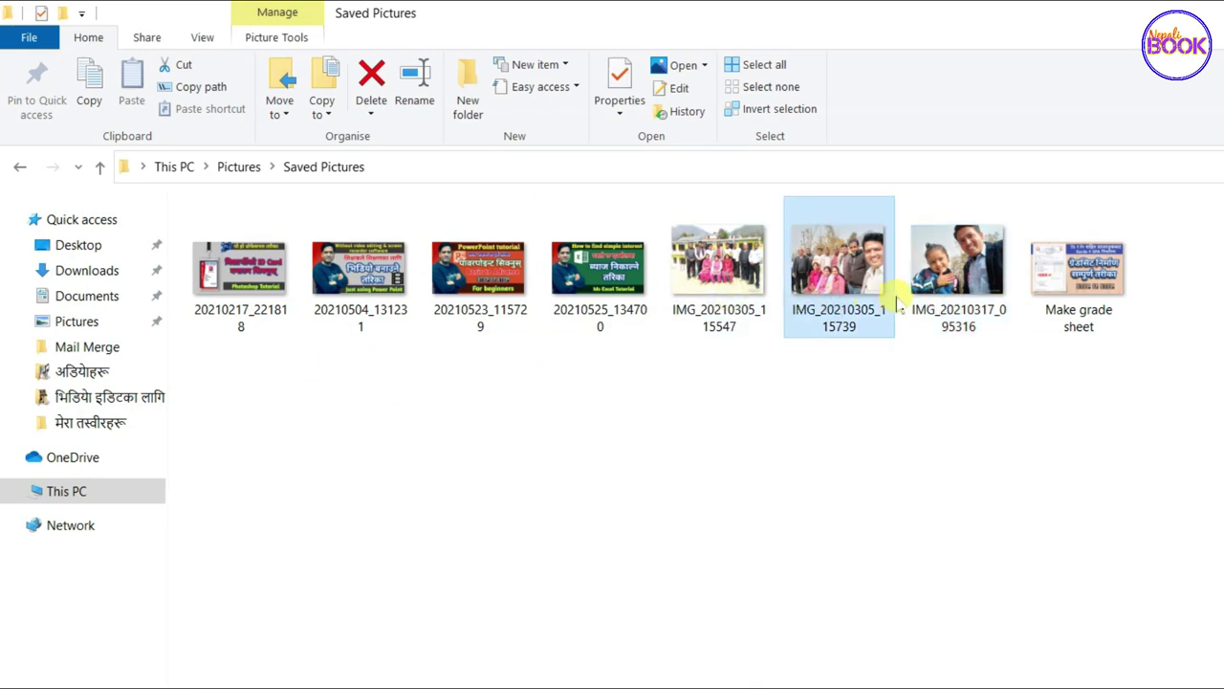
{"action": "left_click", "coordinate": [951, 302]}
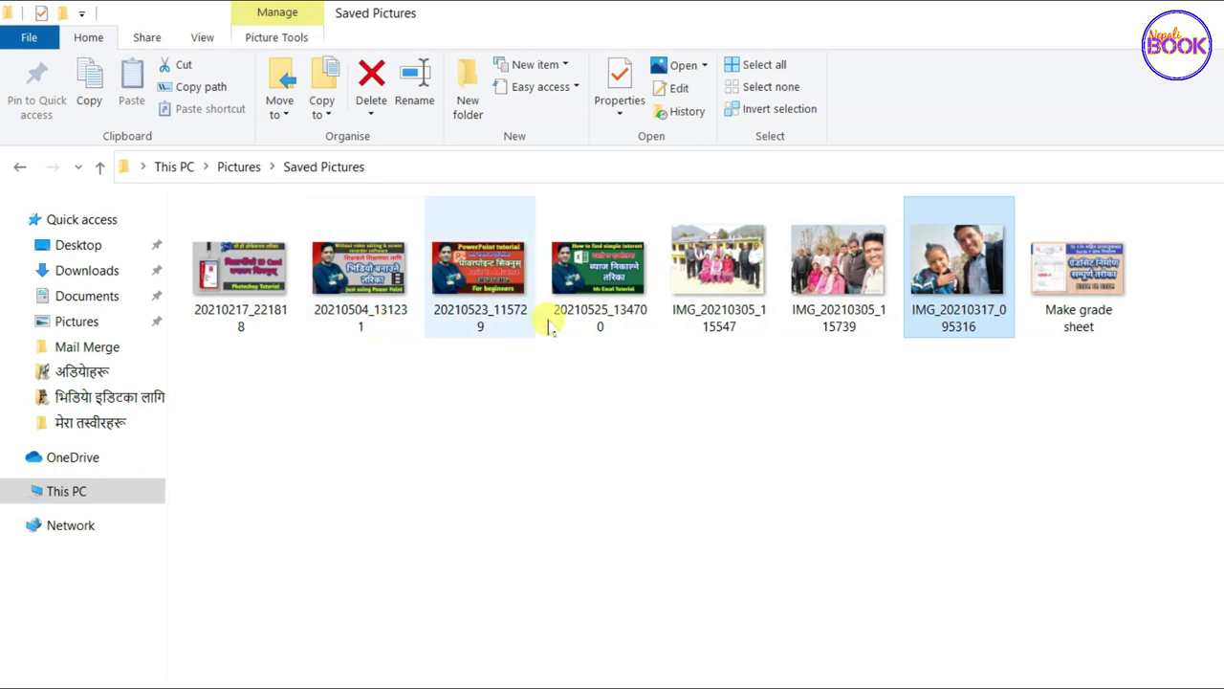
{"action": "left_click_drag", "start_coordinate": [178, 197], "coordinate": [1148, 331]}
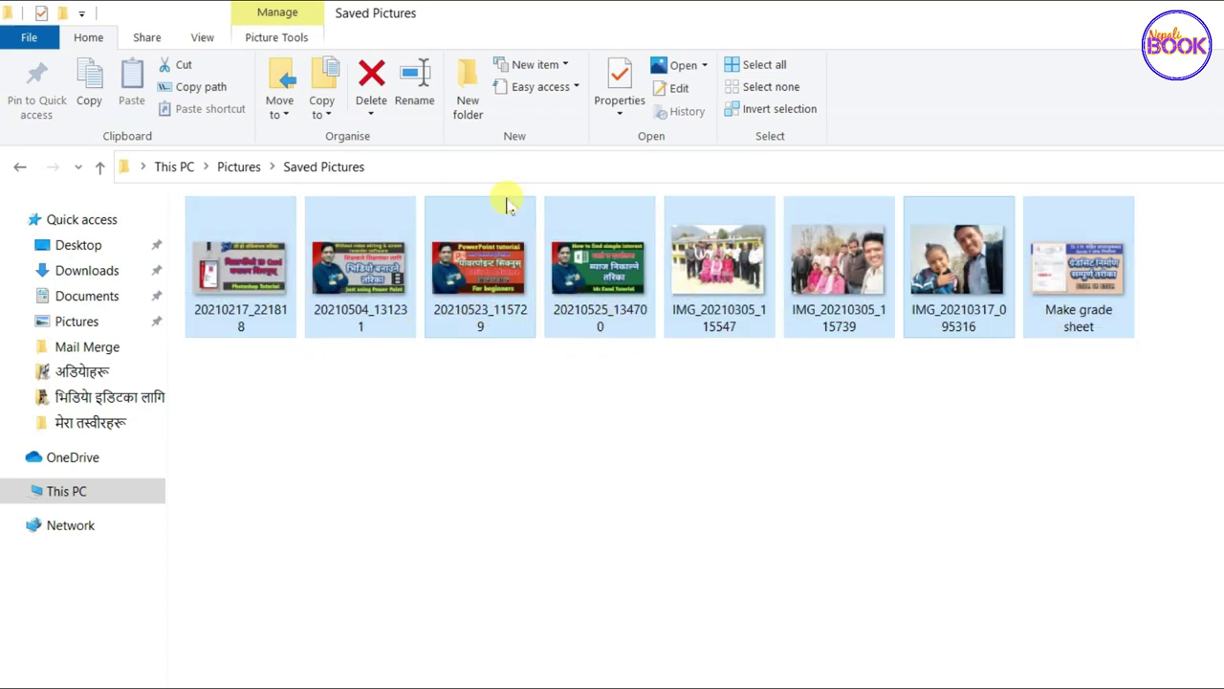
{"action": "left_click", "coordinate": [514, 411]}
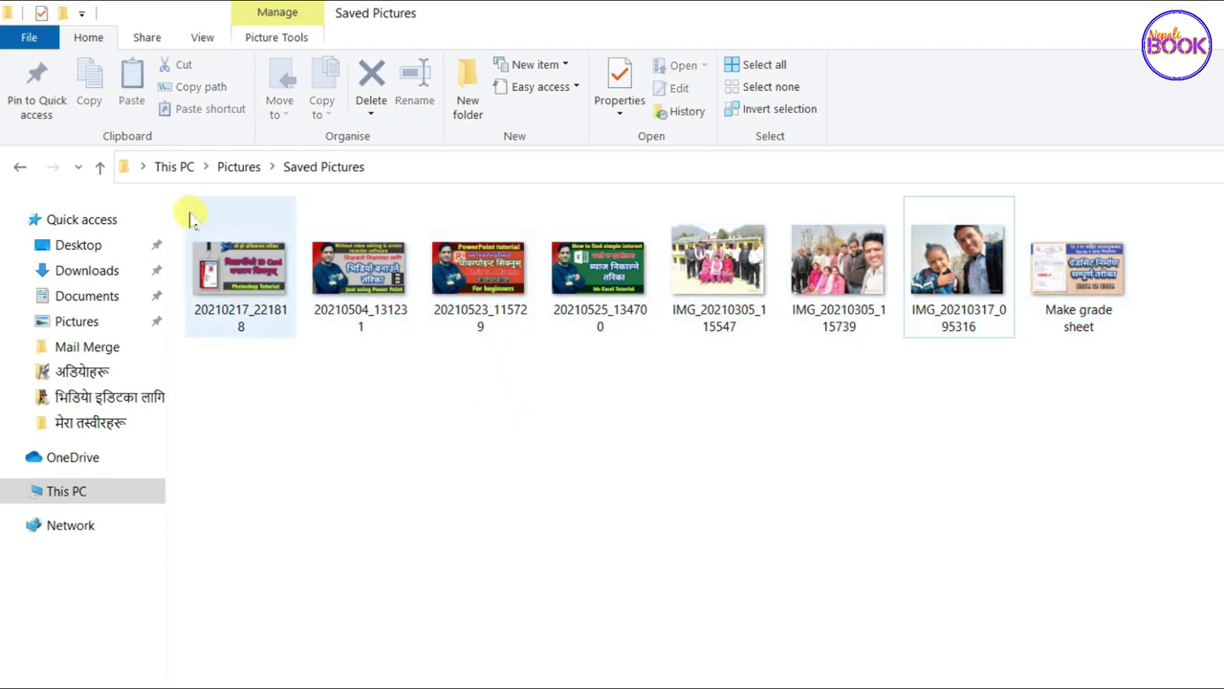
Select all eight pictures in the Saved Pictures folder and open the Print Pictures dialog for them.
{"action": "left_click_drag", "start_coordinate": [180, 203], "coordinate": [1124, 311]}
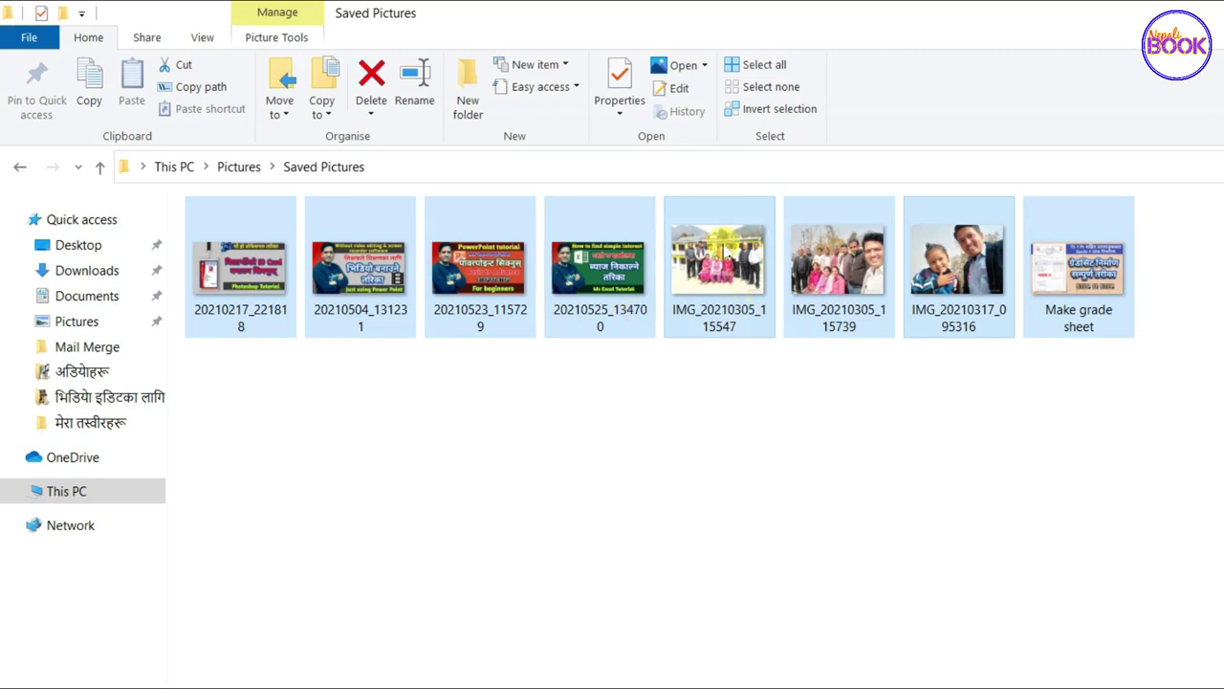
{"action": "right_click", "coordinate": [718, 244]}
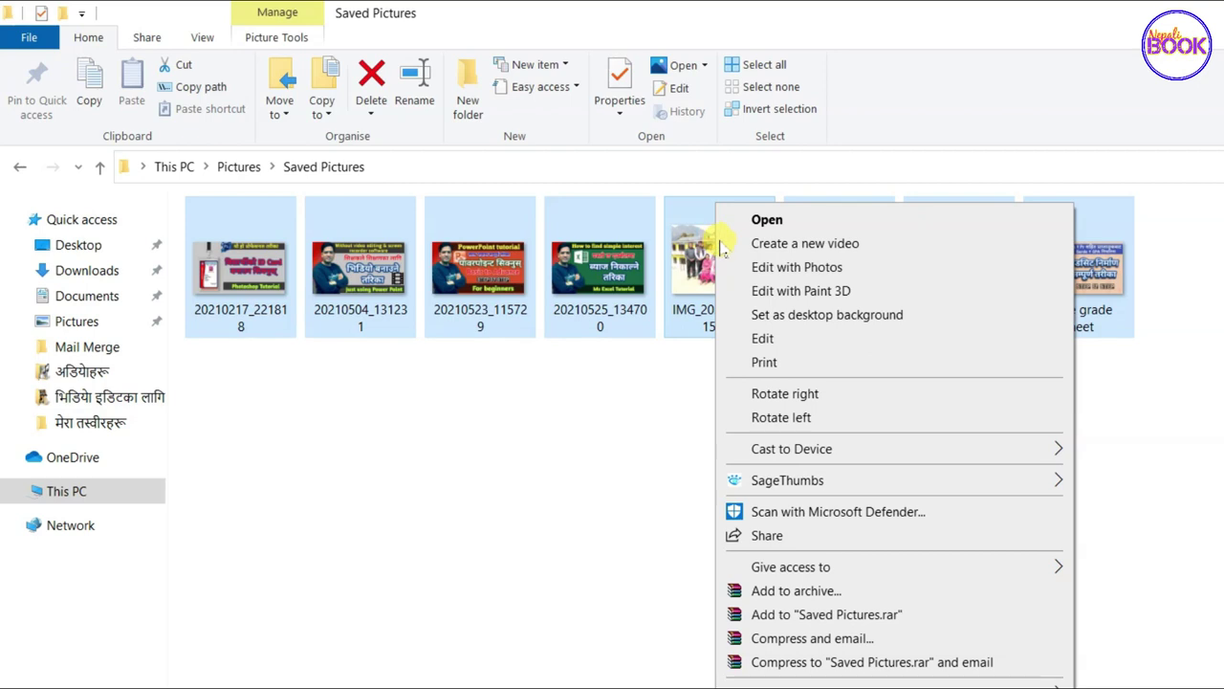
{"action": "left_click", "coordinate": [819, 367]}
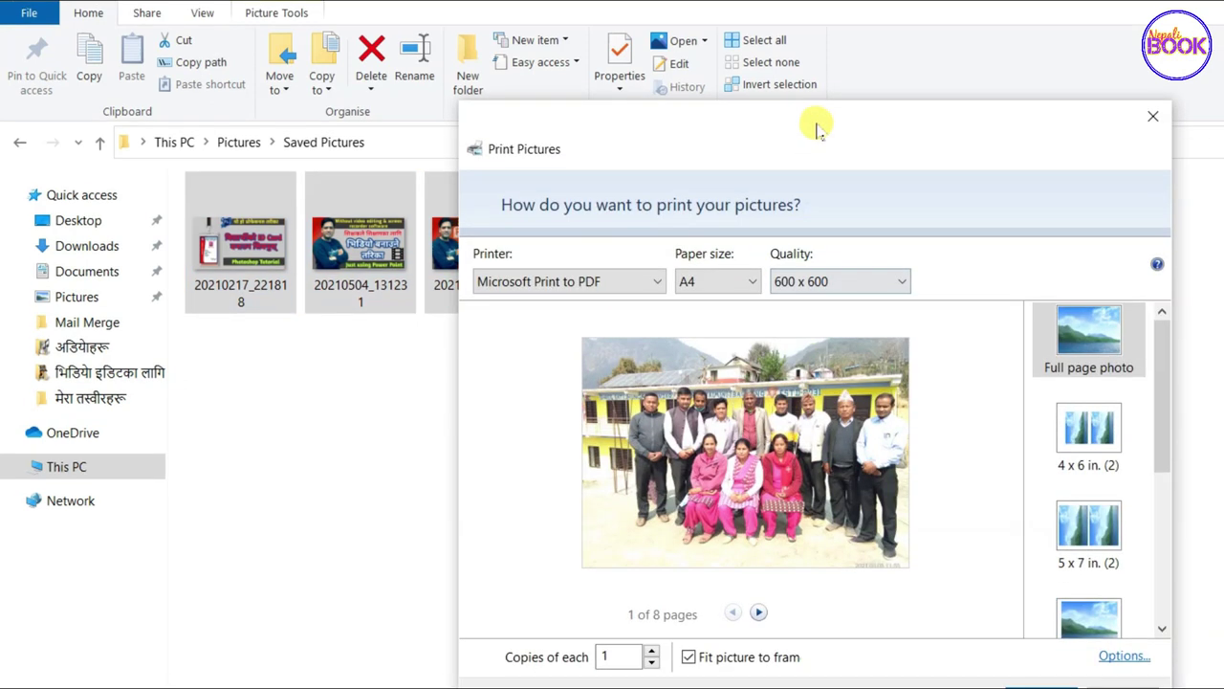
{"action": "left_click_drag", "start_coordinate": [820, 129], "coordinate": [741, 50]}
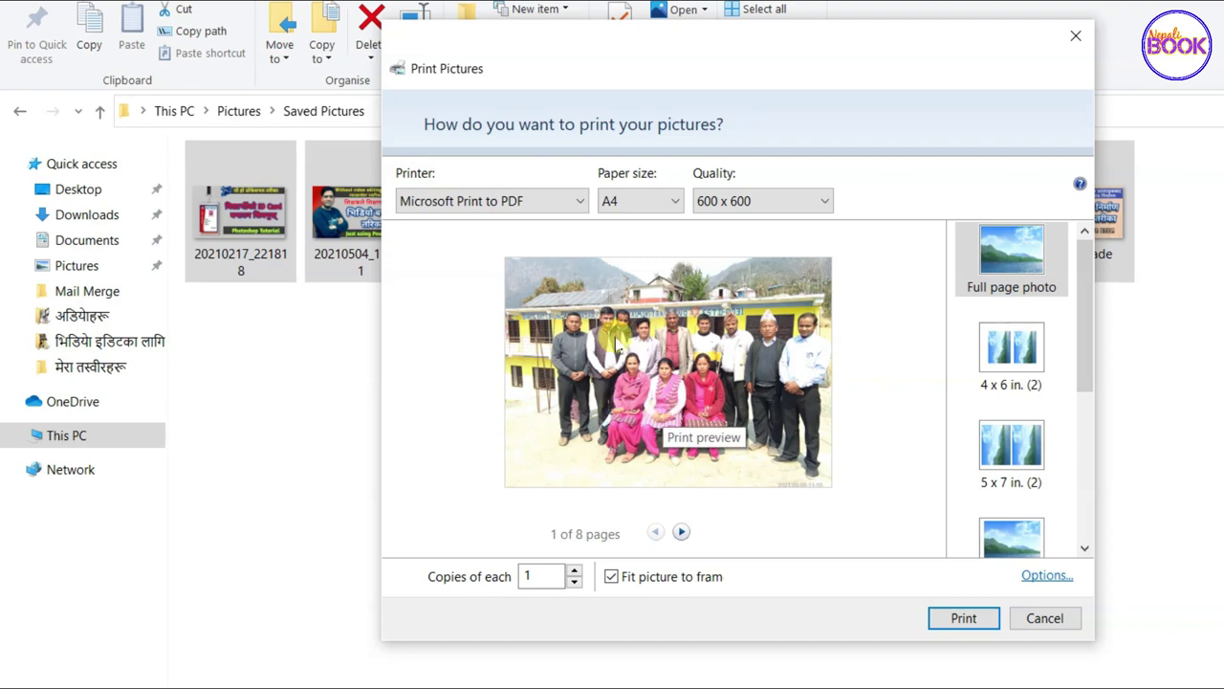
Page ahead in the print preview to the grade sheet picture and turn off fitting the pictures to the frame.
{"action": "left_click", "coordinate": [681, 532]}
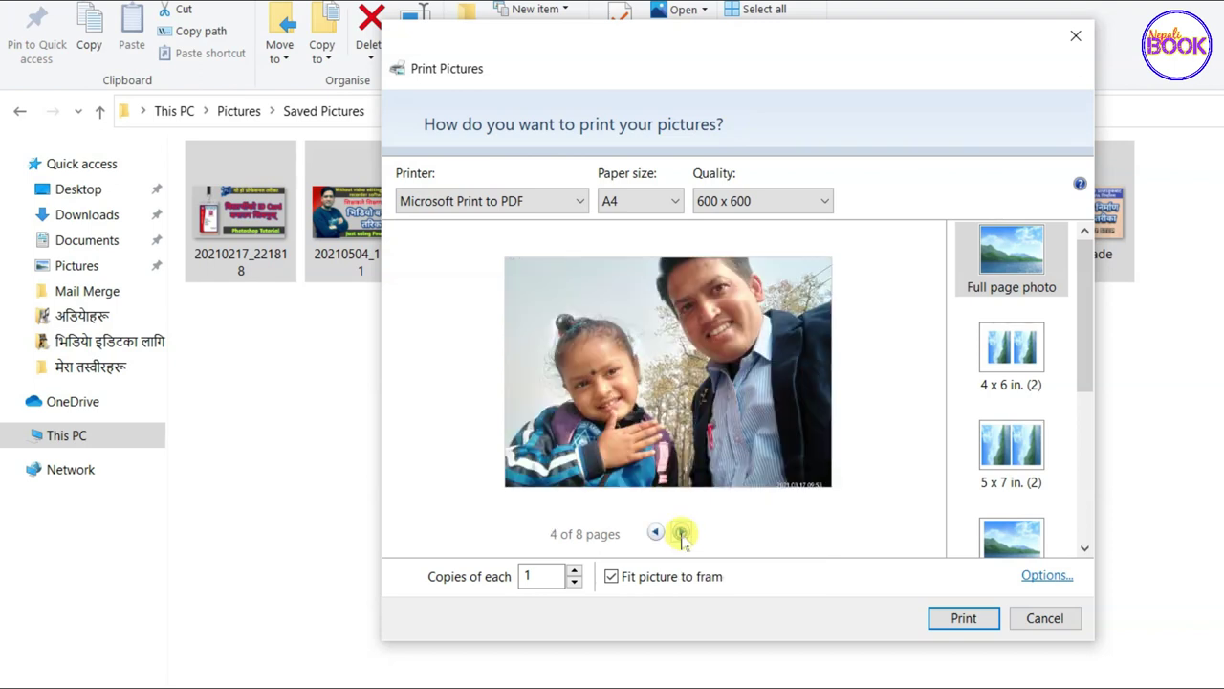
{"action": "left_click", "coordinate": [681, 533]}
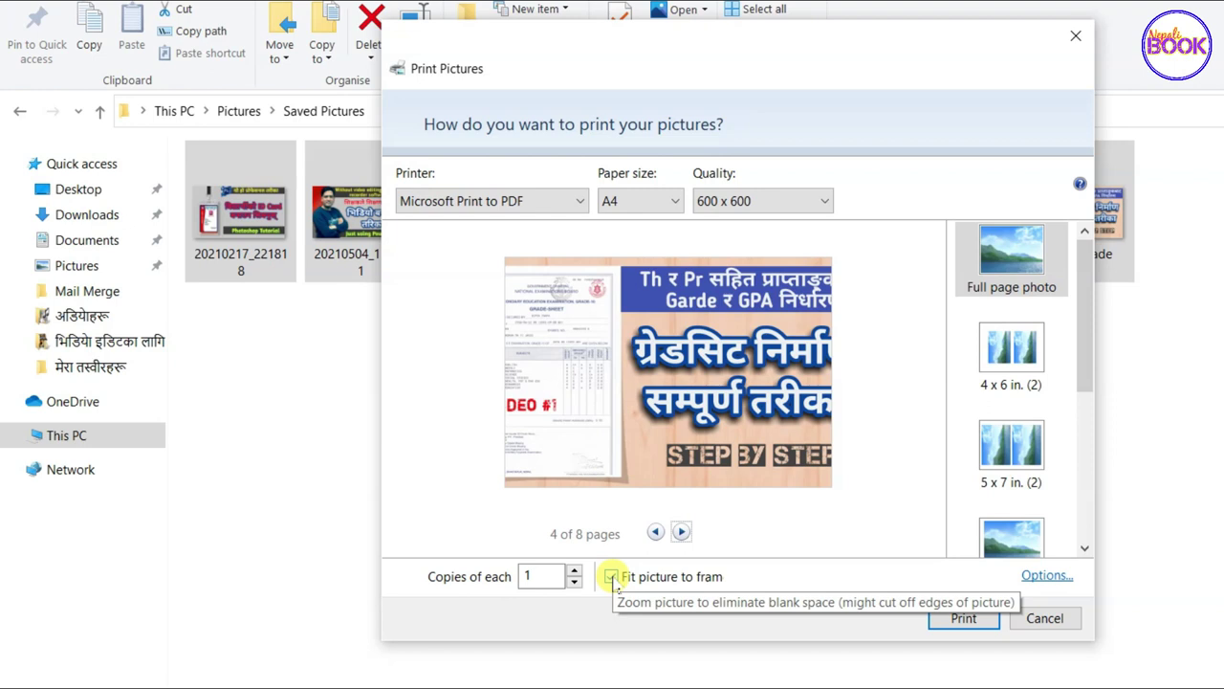
{"action": "left_click", "coordinate": [611, 577]}
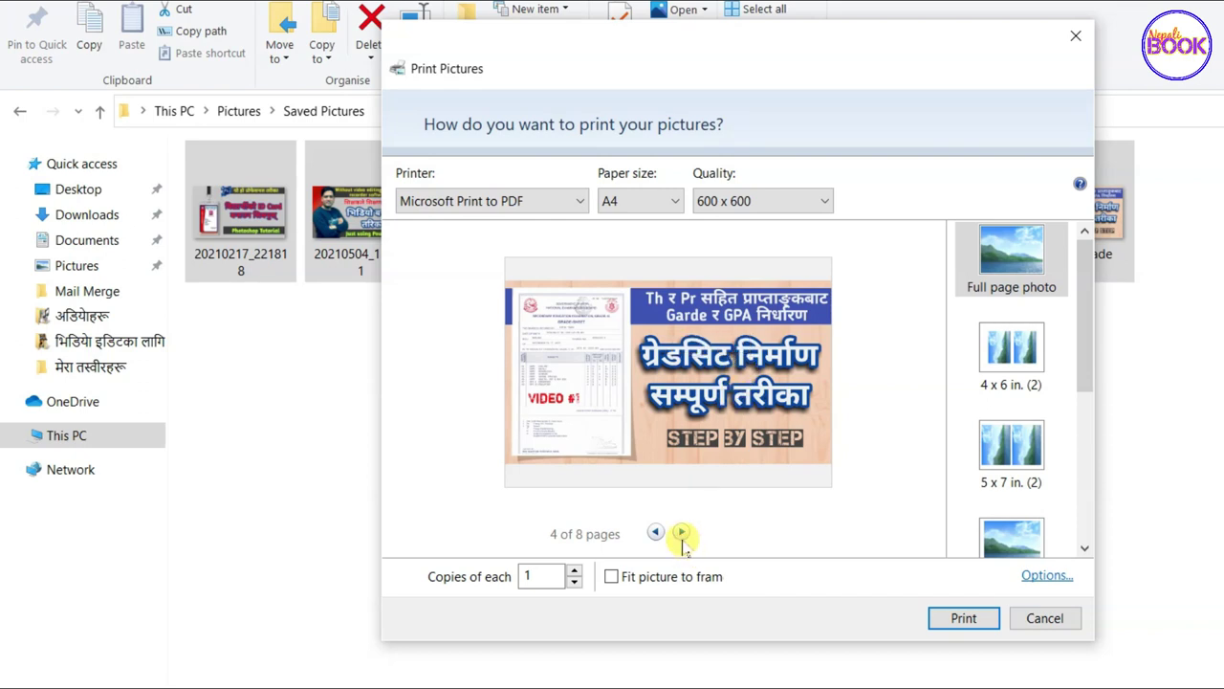
{"action": "left_click", "coordinate": [611, 580]}
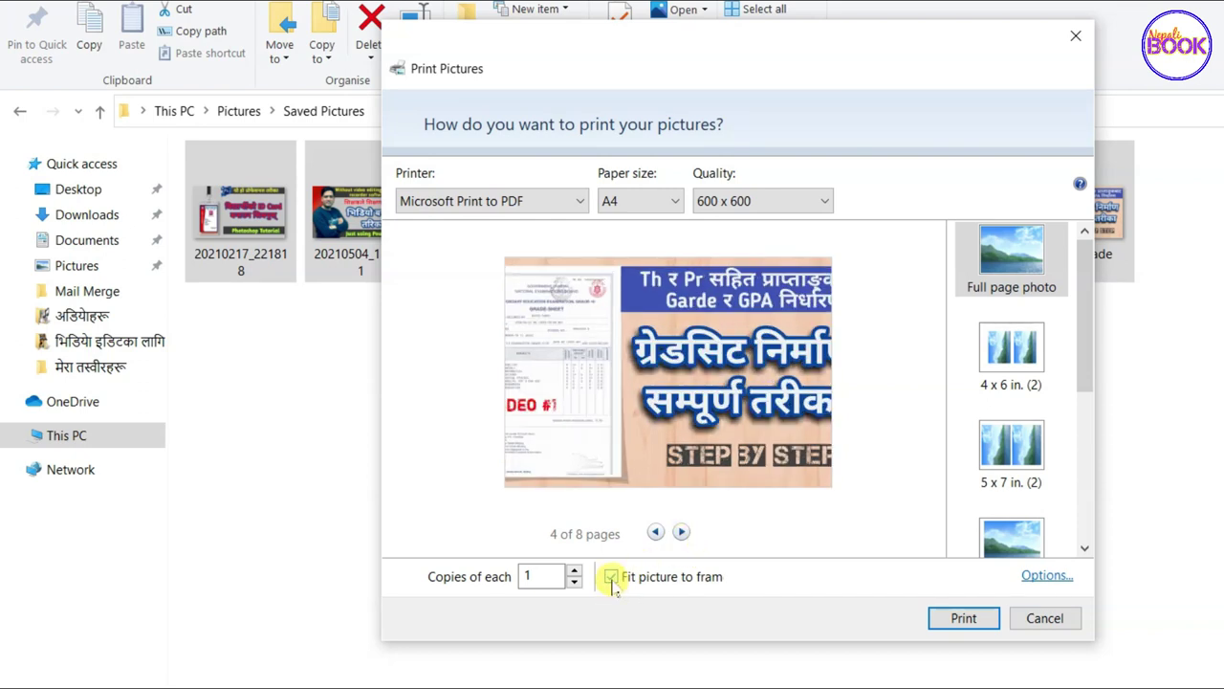
{"action": "left_click", "coordinate": [611, 578]}
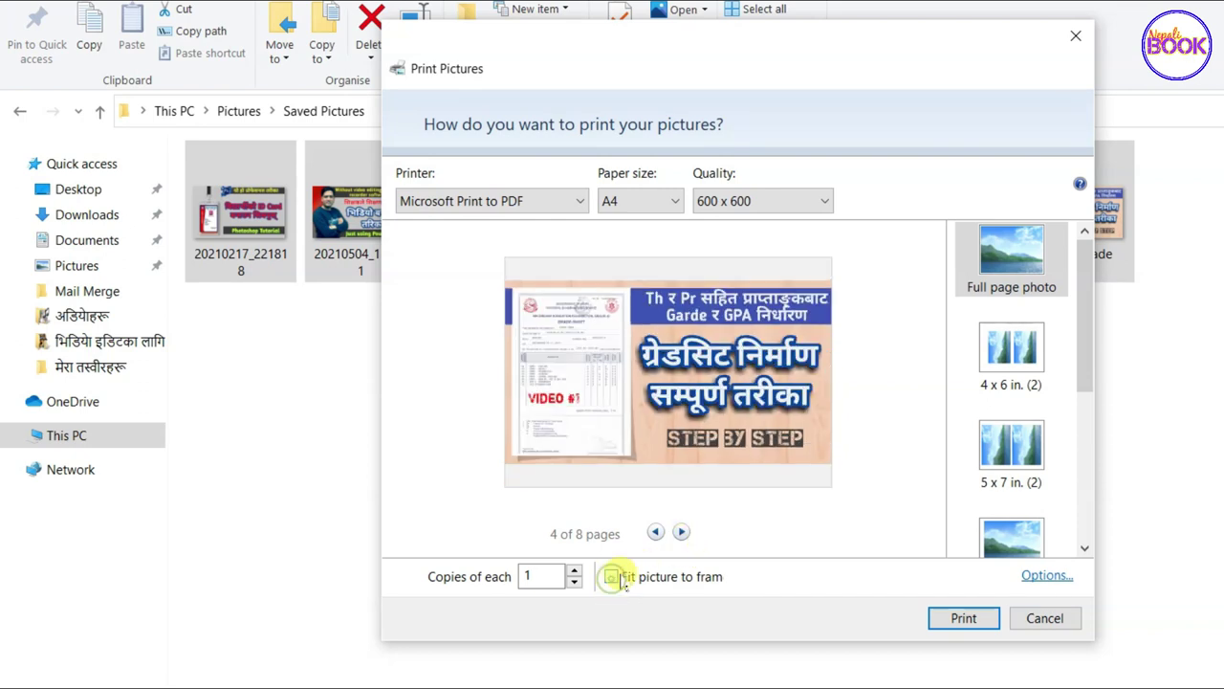
Check the unfitted pictures by paging the print preview forward to the last page and back to page 3.
{"action": "left_click", "coordinate": [682, 532]}
{"action": "left_click", "coordinate": [683, 533]}
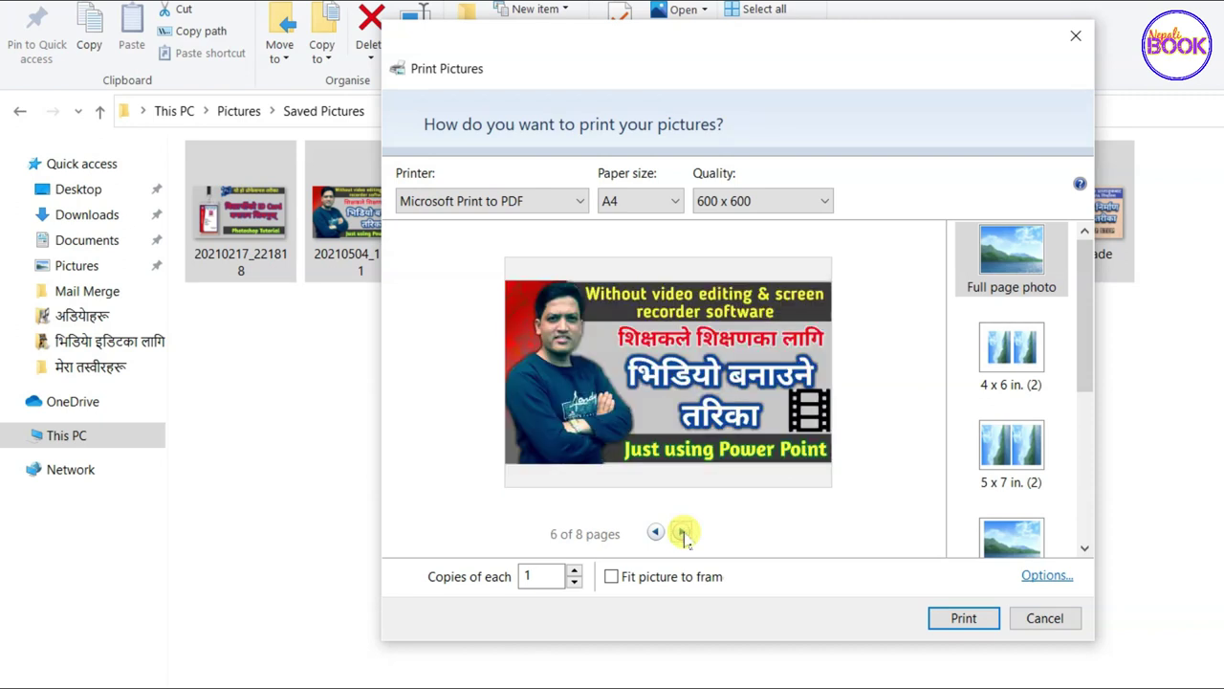
{"action": "left_click", "coordinate": [683, 533]}
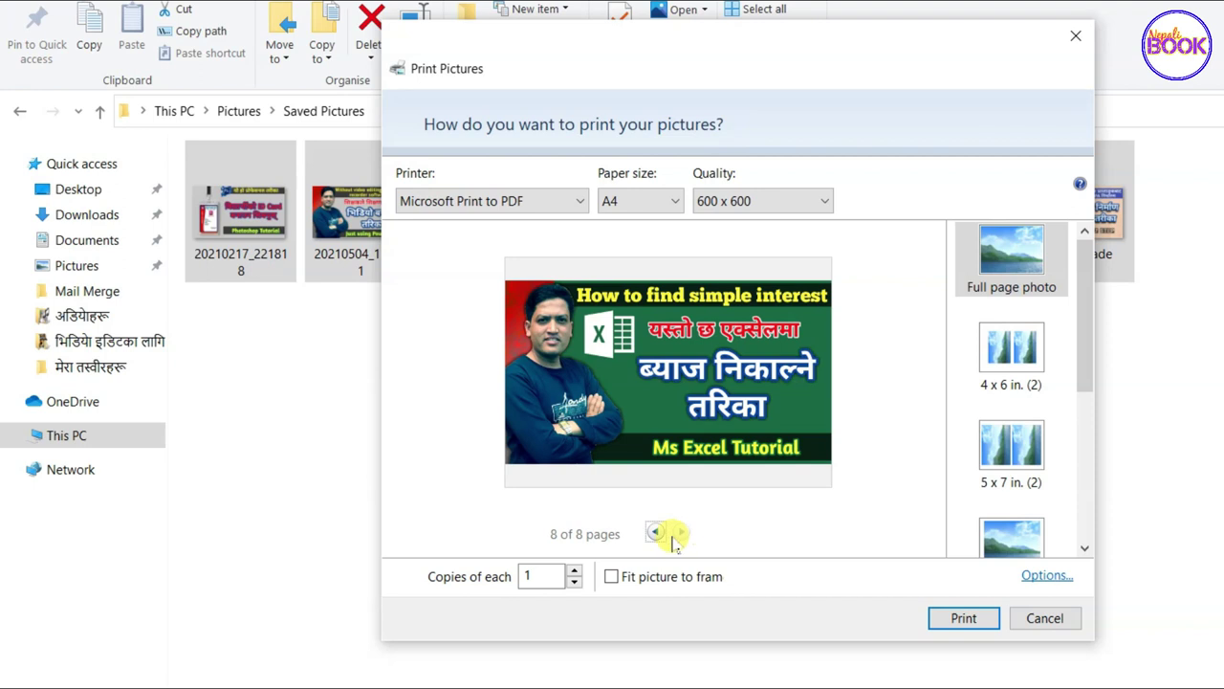
{"action": "left_click", "coordinate": [656, 533]}
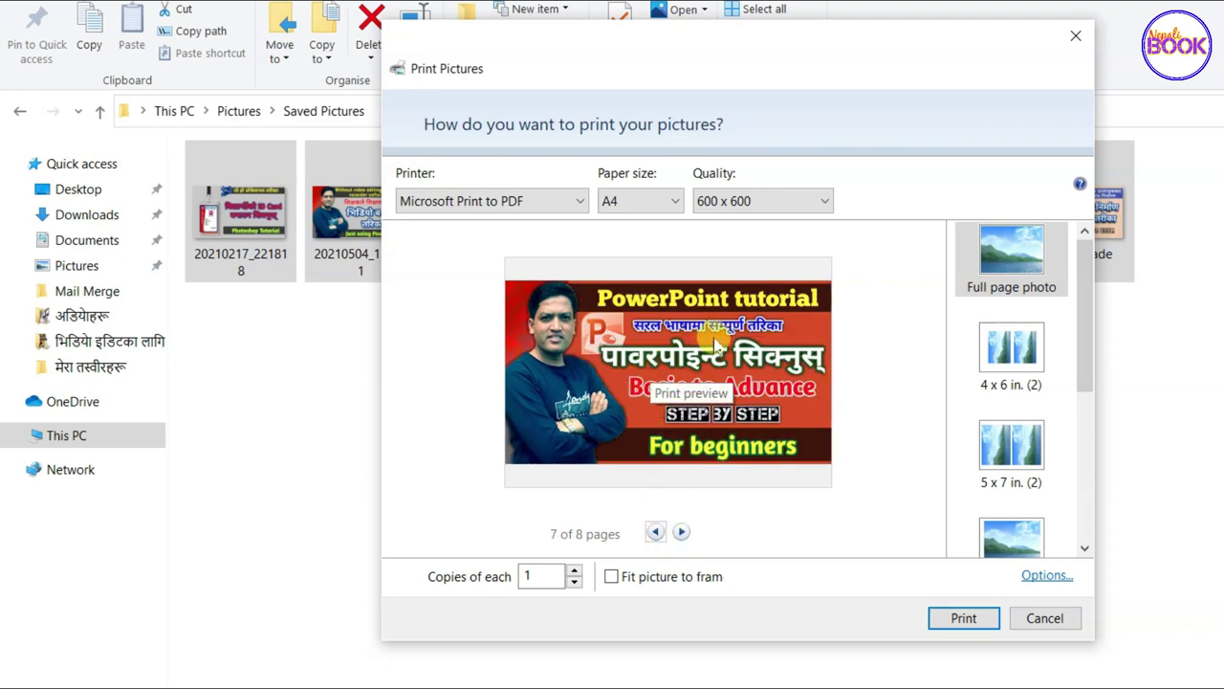
{"action": "left_click", "coordinate": [655, 533]}
{"action": "left_click", "coordinate": [655, 533]}
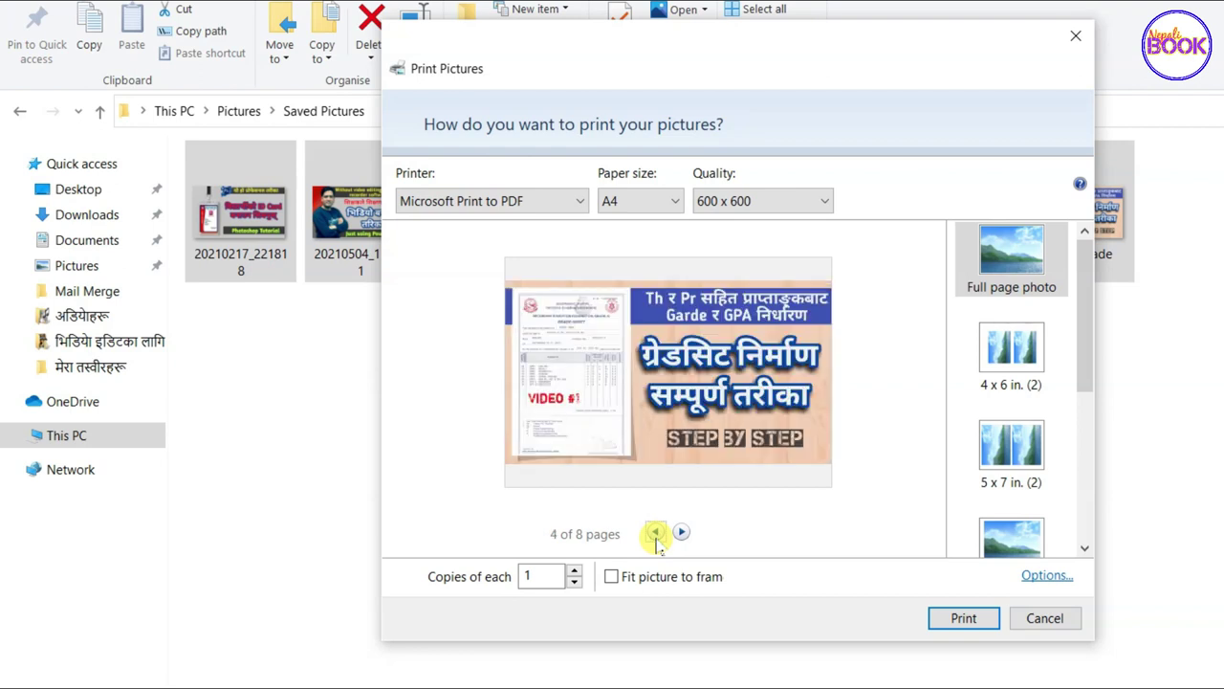
{"action": "left_click", "coordinate": [655, 532]}
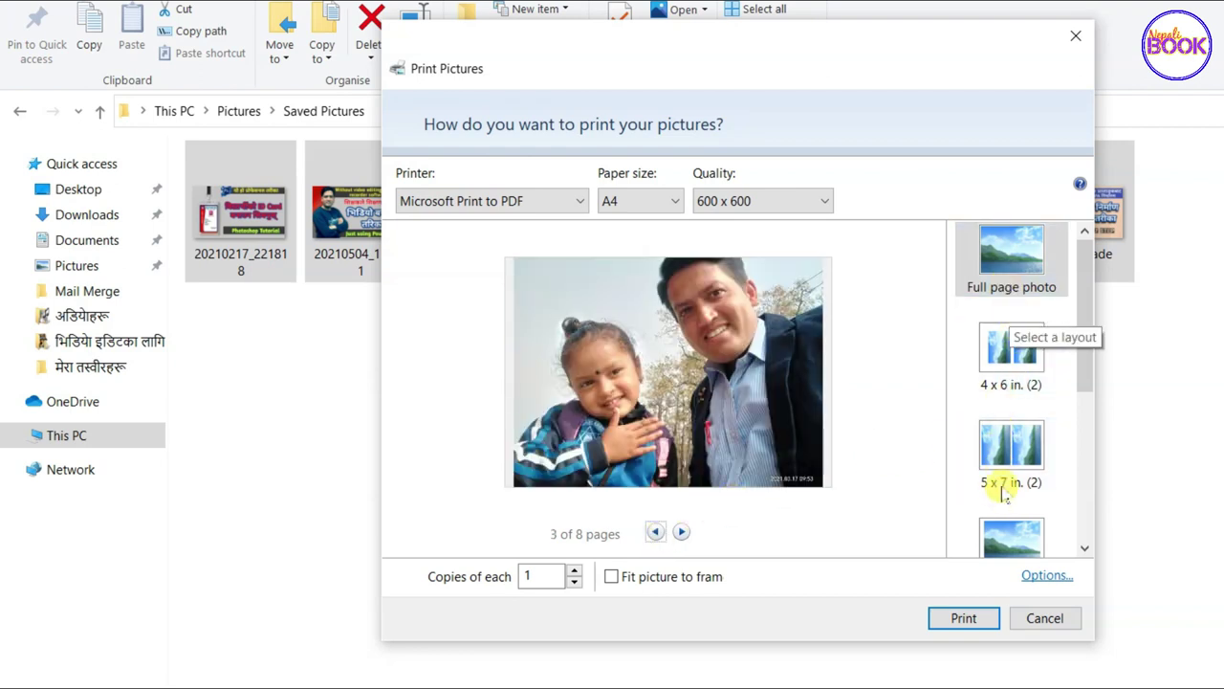
Try the 4 x 6, 5 x 7, 8 x 10, 3.5 x 5 in., Wallet and Contact sheet layouts, and return to Full page photo.
{"action": "left_click", "coordinate": [1012, 349]}
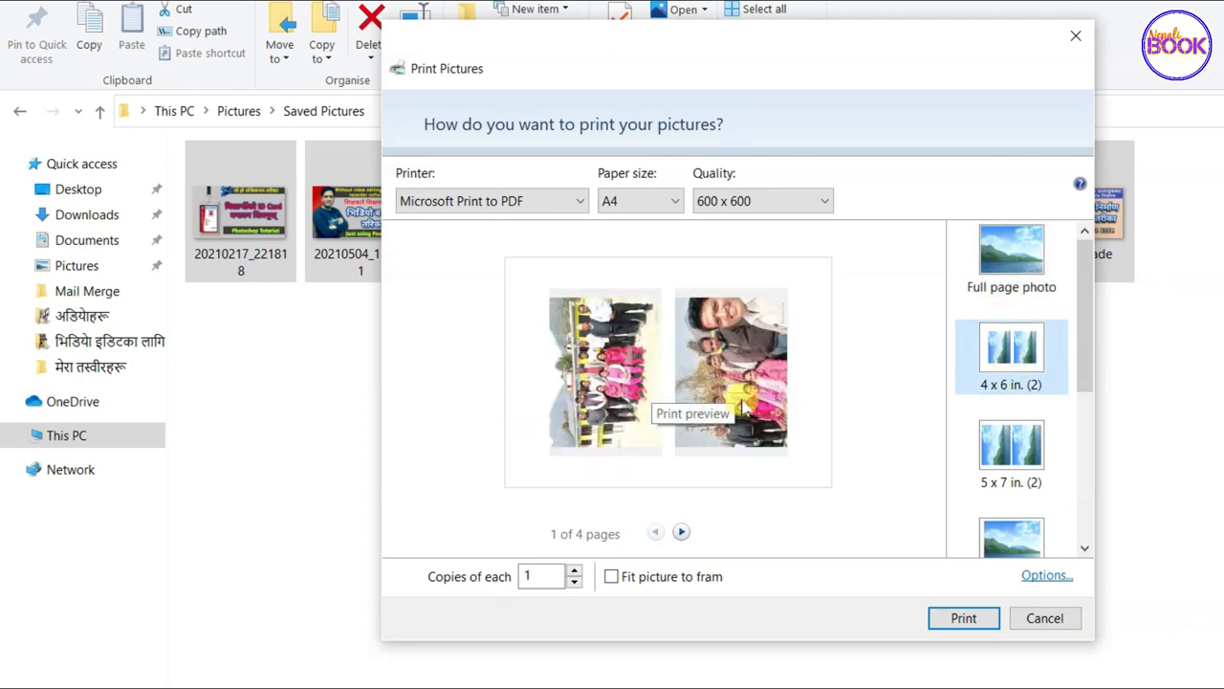
{"action": "left_click", "coordinate": [1016, 464]}
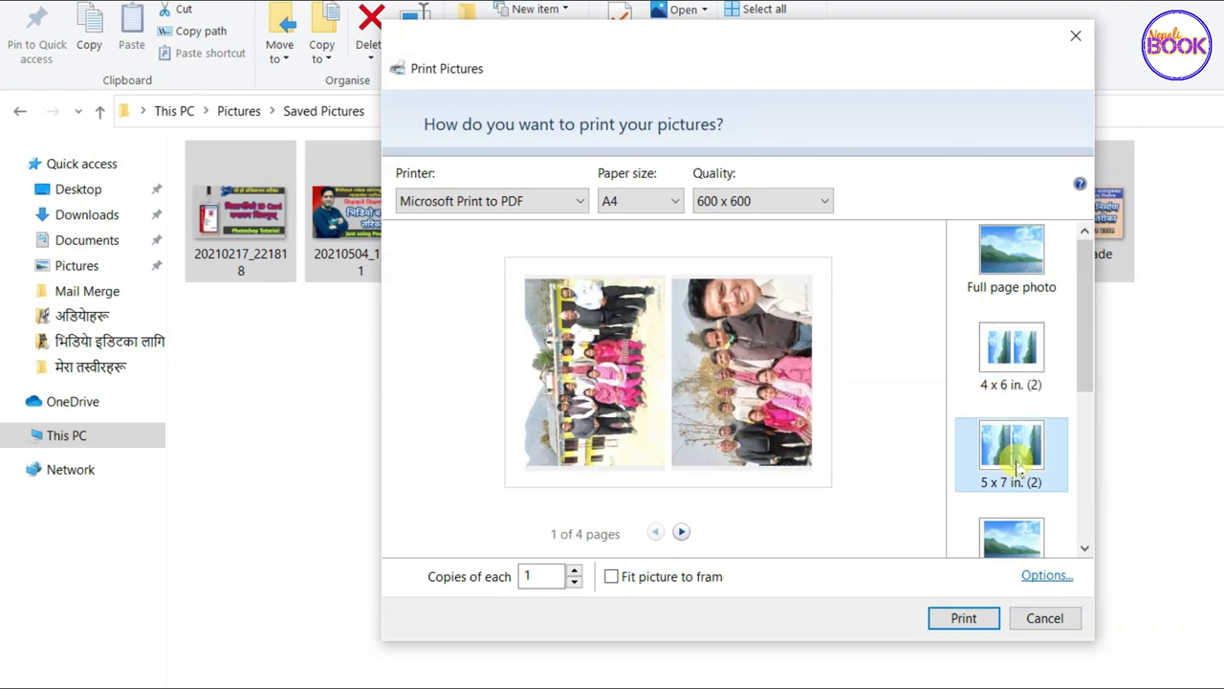
{"action": "scroll", "coordinate": [1011, 507], "scroll_direction": "down", "scroll_amount": 2}
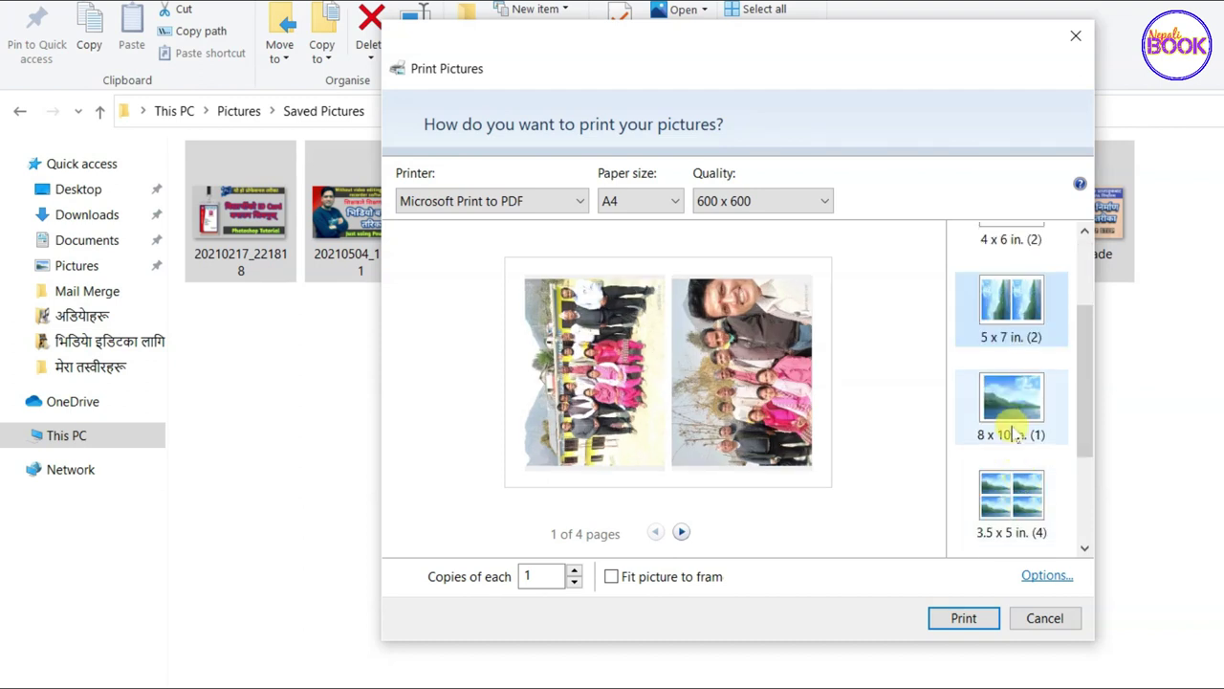
{"action": "left_click", "coordinate": [1010, 426]}
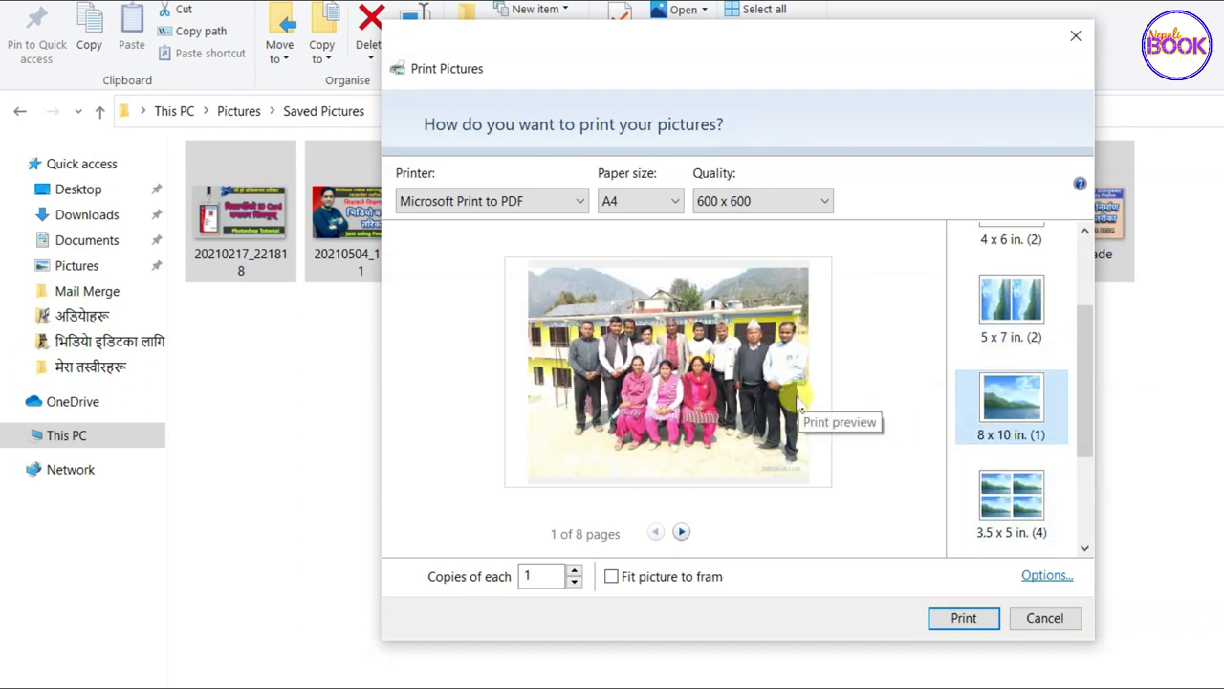
{"action": "left_click", "coordinate": [1003, 483]}
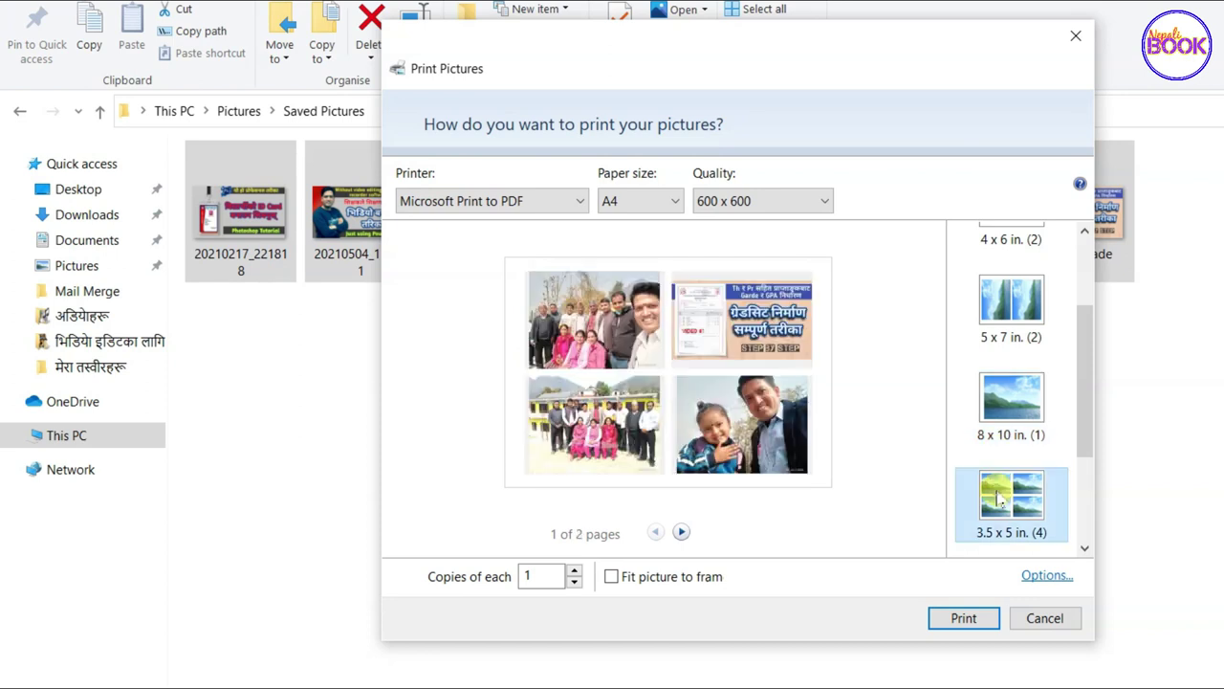
{"action": "scroll", "coordinate": [1049, 459], "scroll_direction": "down", "scroll_amount": 3}
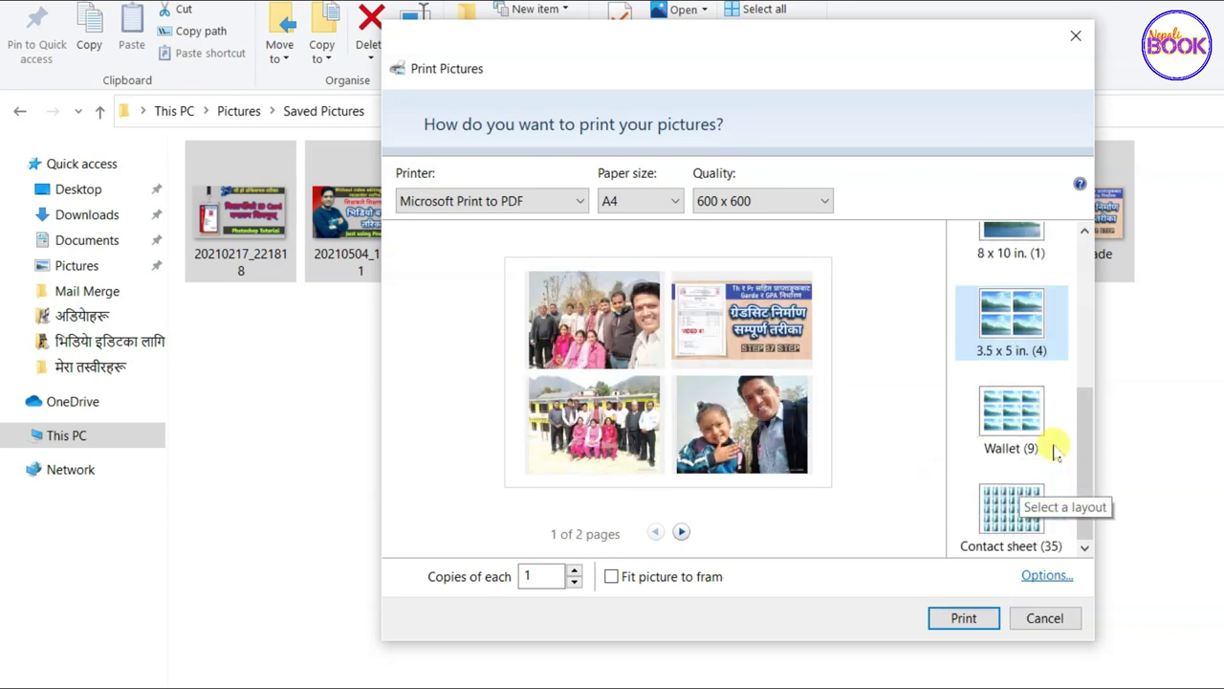
{"action": "left_click", "coordinate": [1005, 421]}
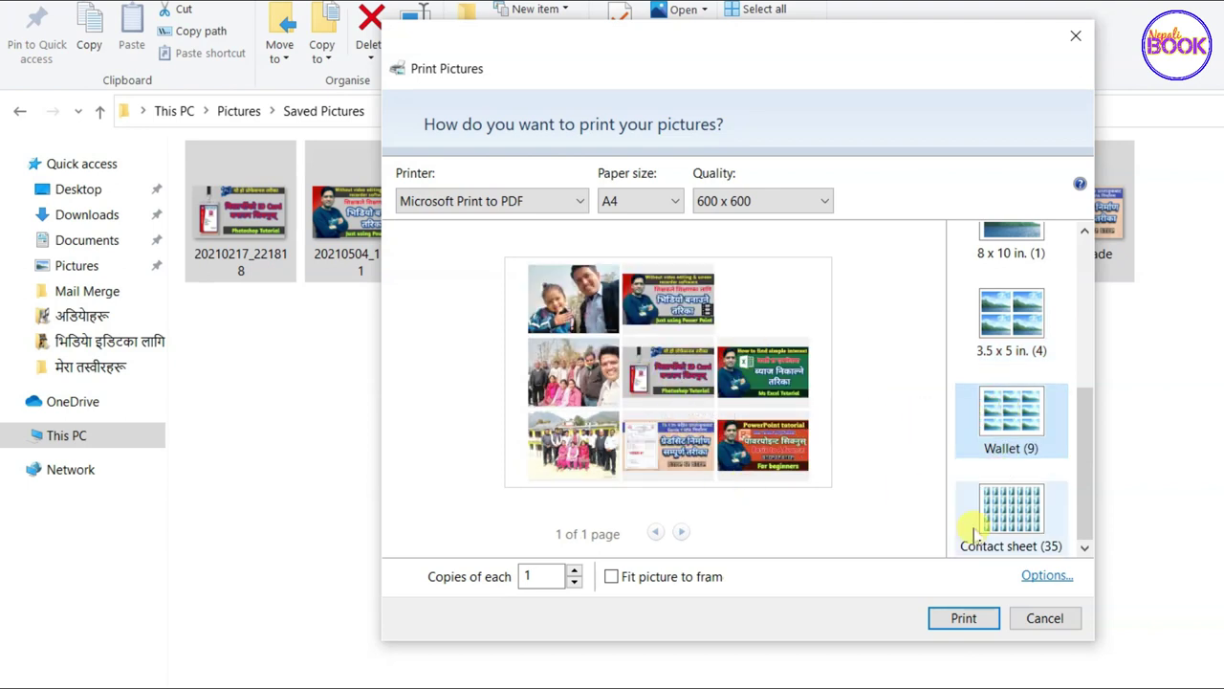
{"action": "left_click", "coordinate": [1007, 515]}
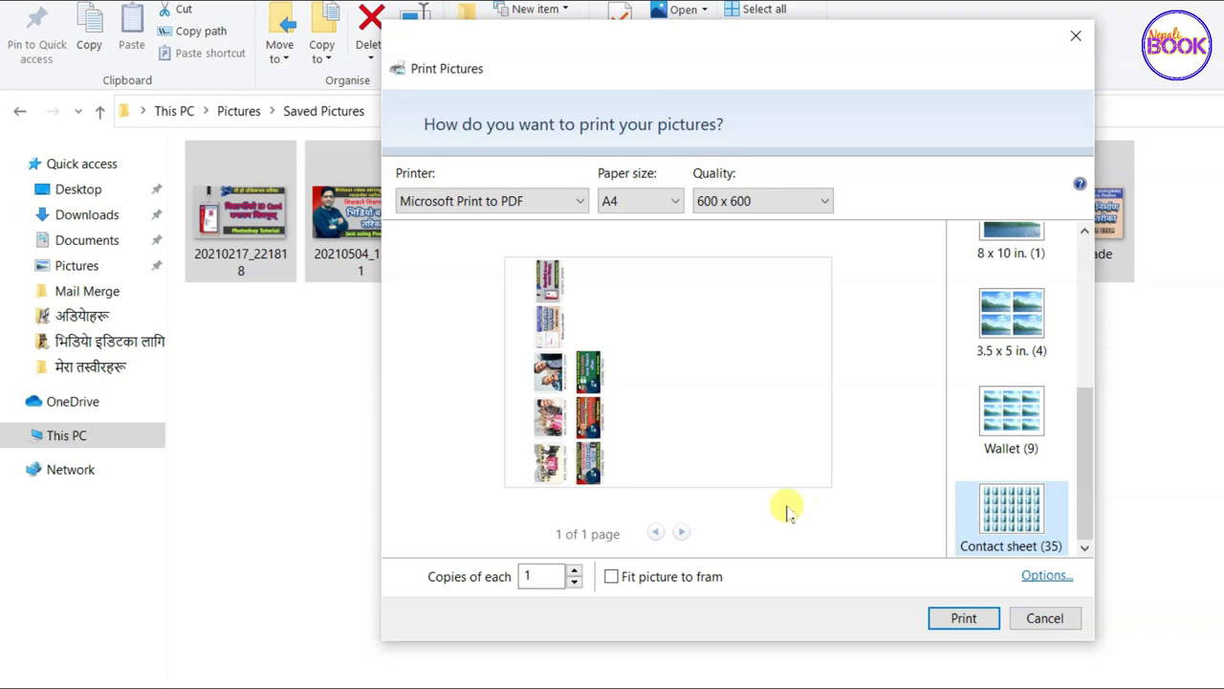
{"action": "scroll", "coordinate": [981, 394], "scroll_direction": "up", "scroll_amount": 5}
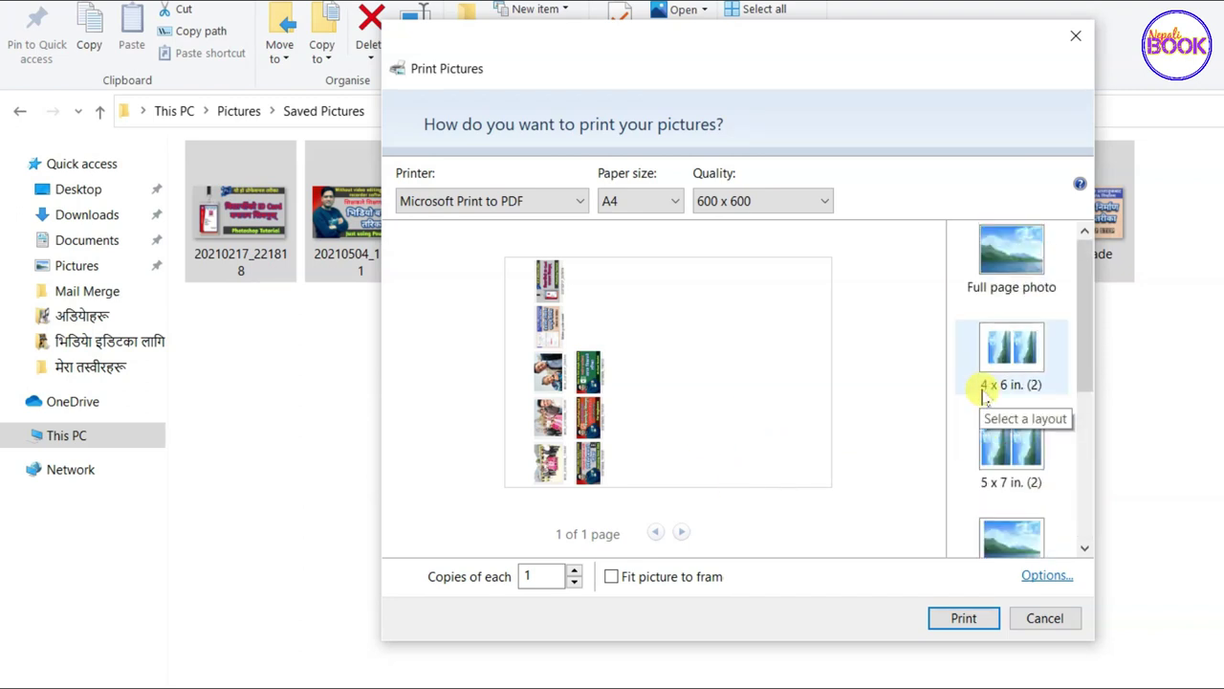
{"action": "left_click", "coordinate": [1020, 277]}
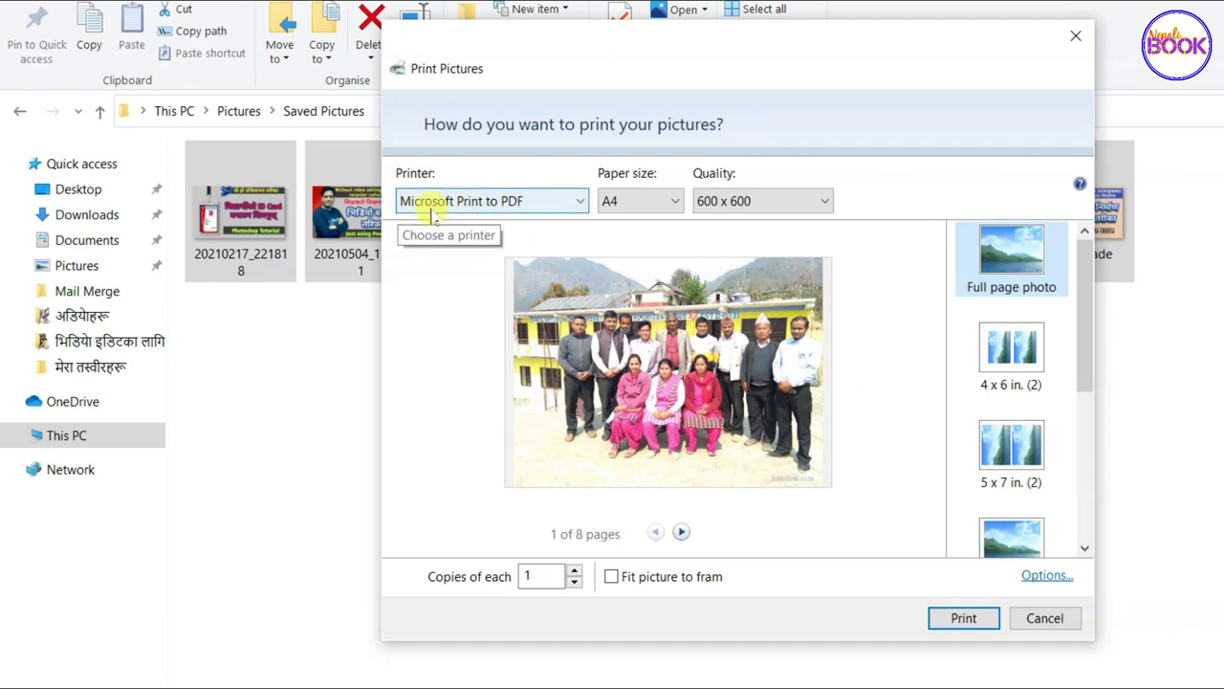
Choose Microsoft Print to PDF as the printer and print the pictures.
{"action": "left_click", "coordinate": [579, 203]}
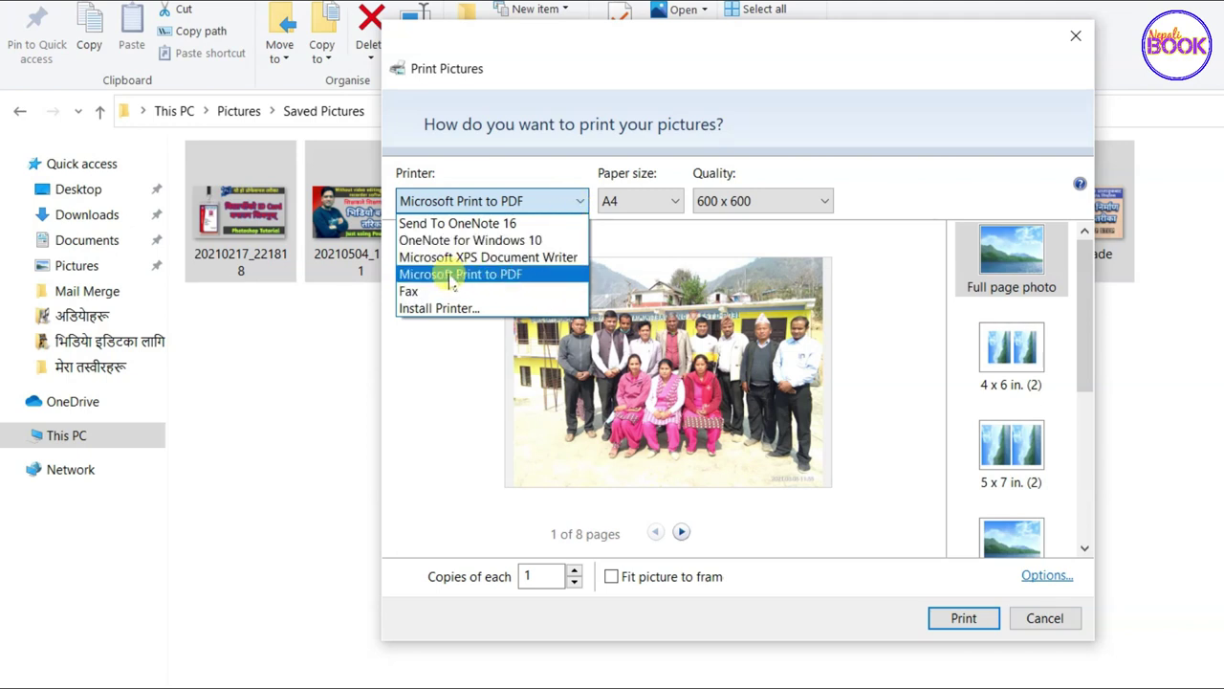
{"action": "left_click", "coordinate": [507, 278]}
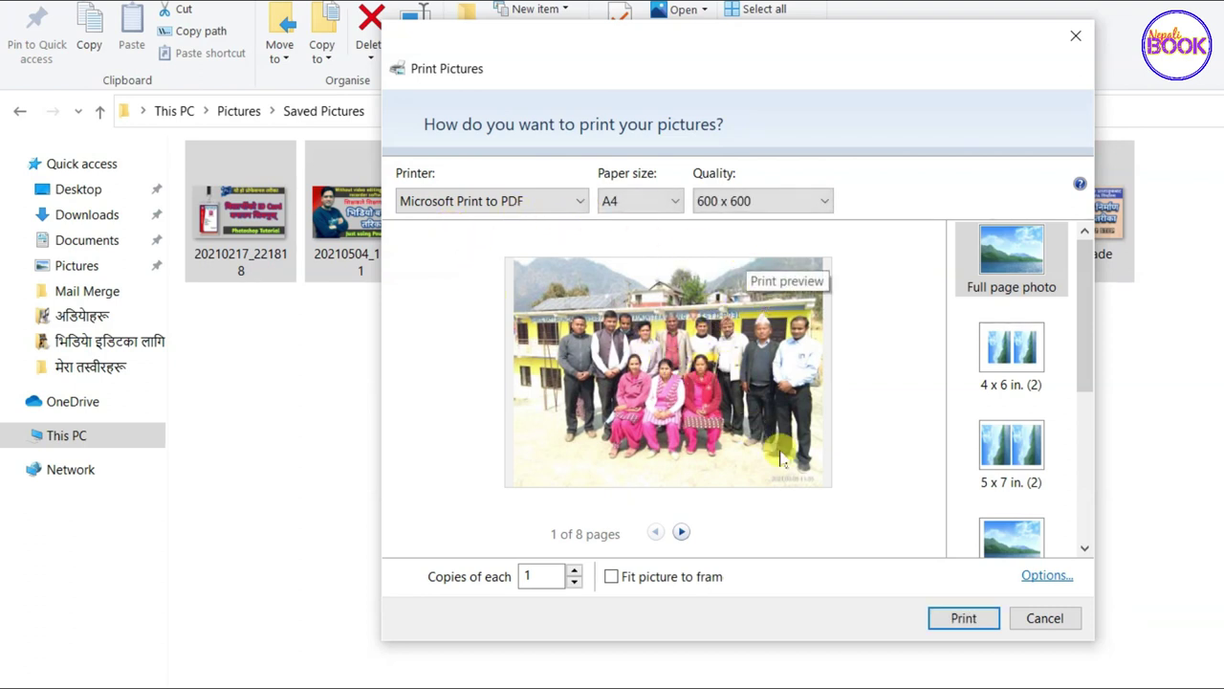
{"action": "left_click", "coordinate": [964, 618]}
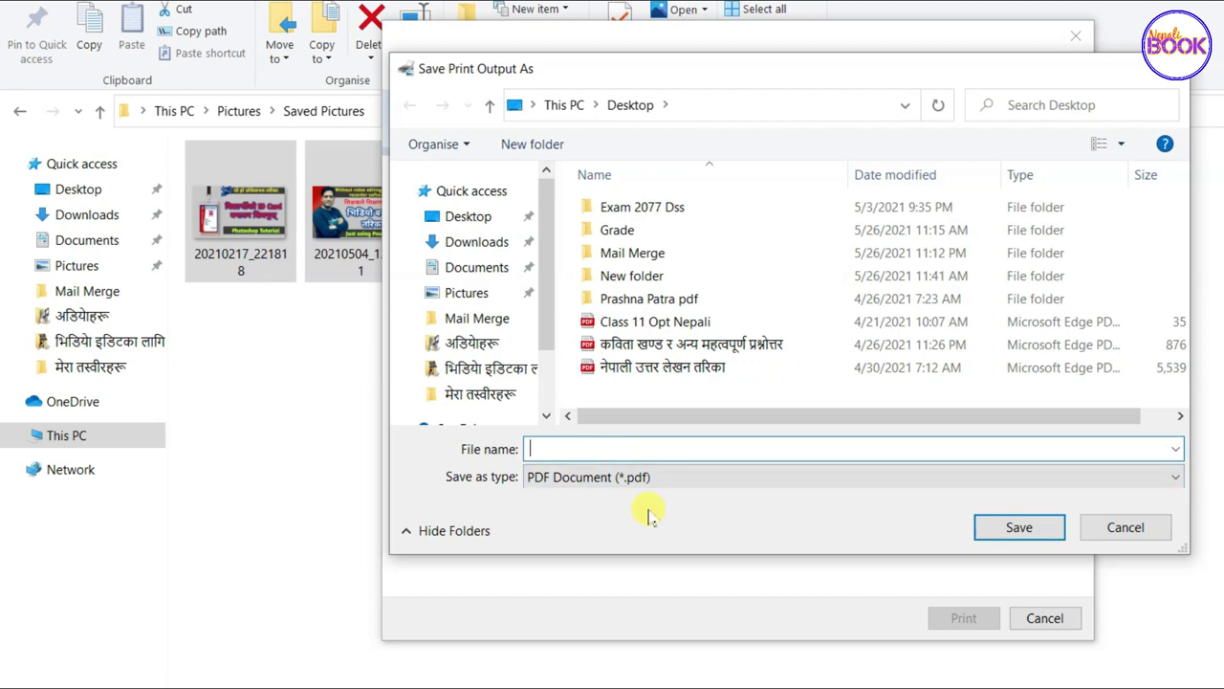
Save the PDF output on the Desktop as "Image to pdf" and move its desktop icon one column over.
{"action": "type", "text": "Image to pdf"}
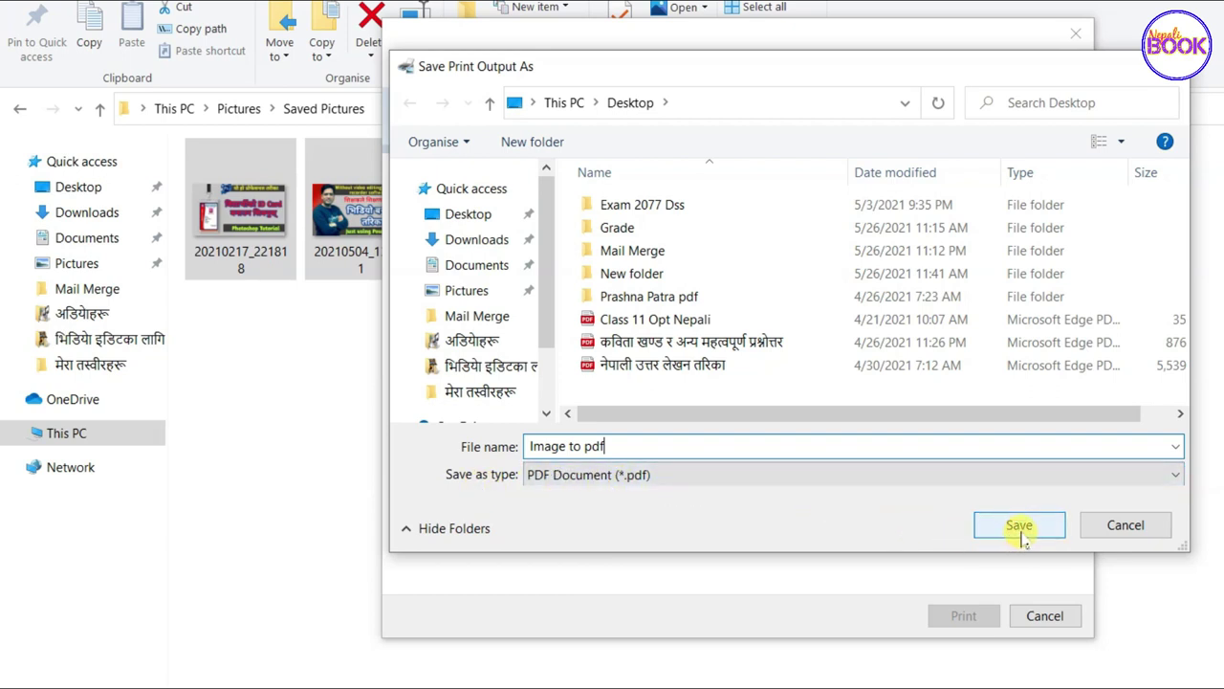
{"action": "left_click", "coordinate": [457, 218]}
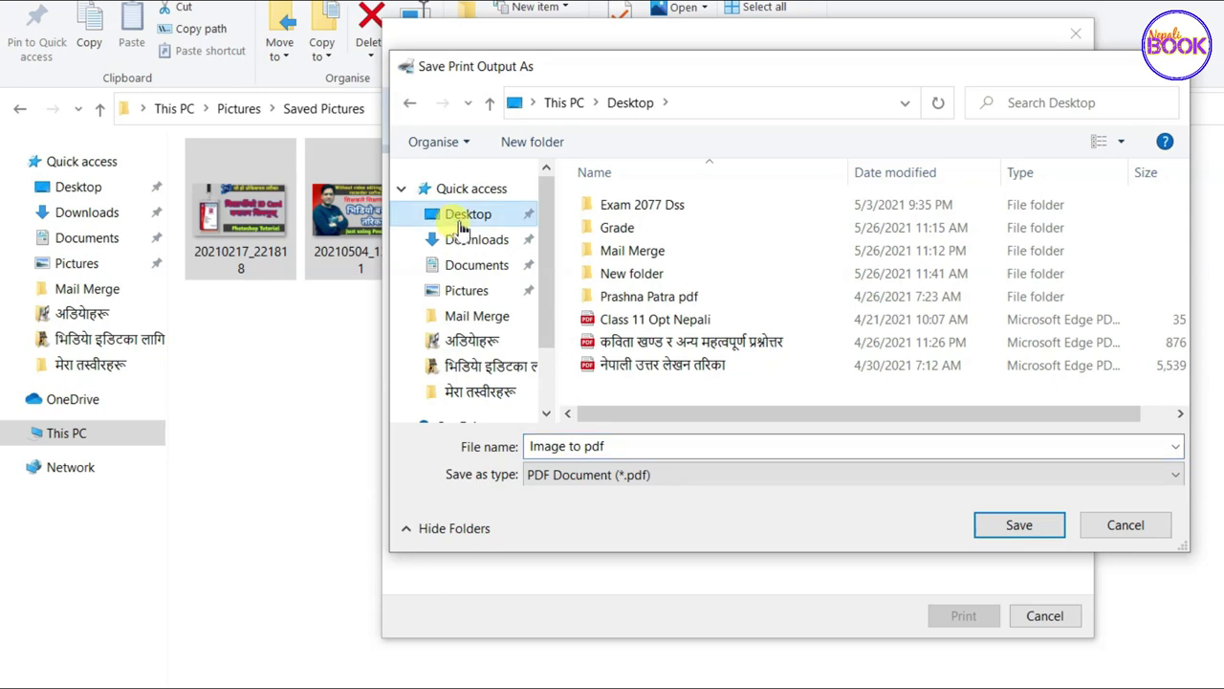
{"action": "left_click", "coordinate": [991, 526]}
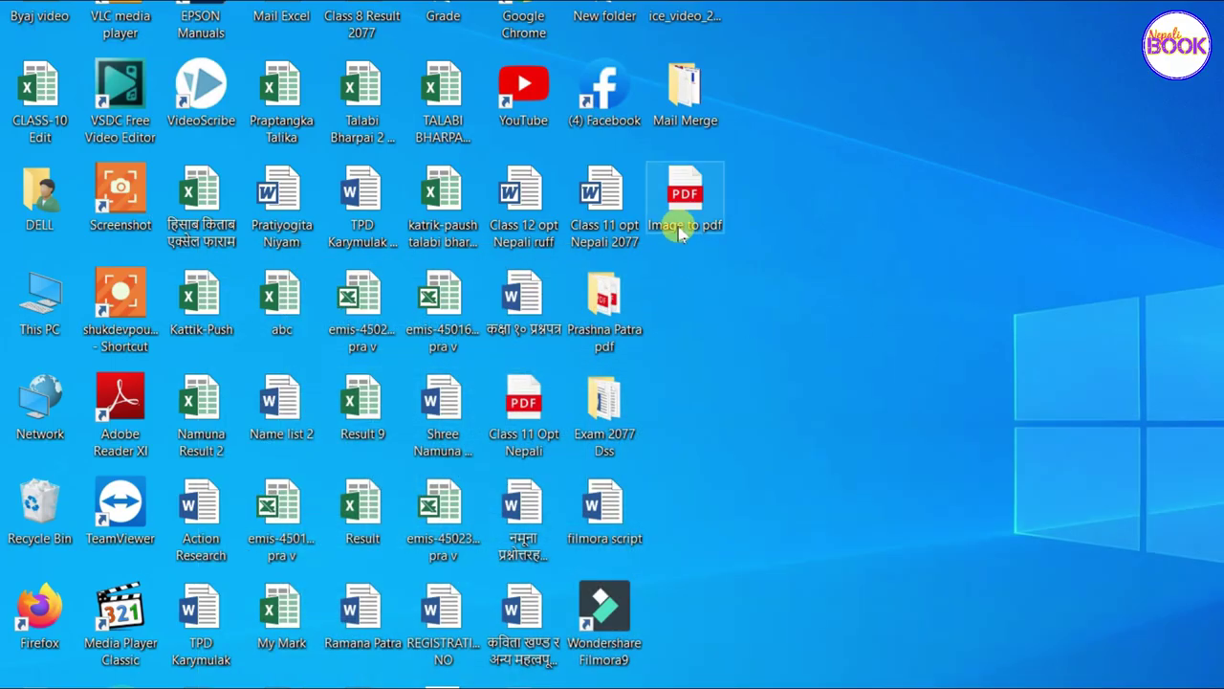
{"action": "left_click_drag", "start_coordinate": [691, 220], "coordinate": [772, 220]}
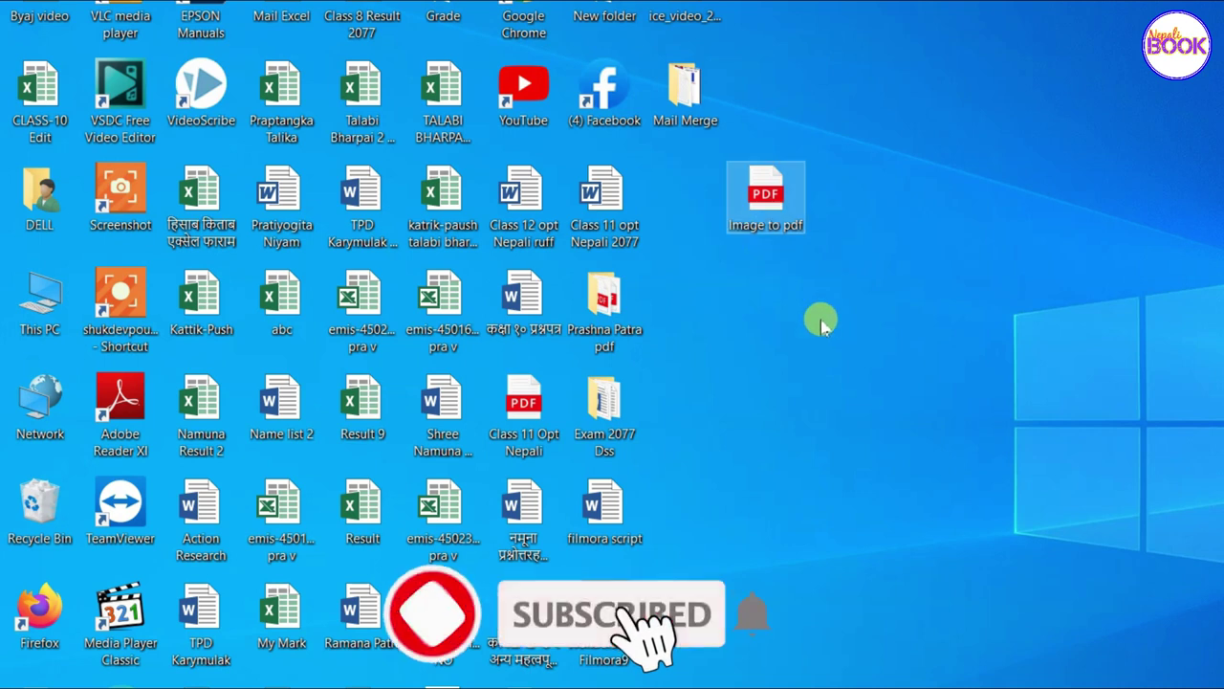
Open the "Image to pdf" file from the desktop, look through its picture pages, return to page 1 and close the viewer.
{"action": "double_click", "coordinate": [759, 206]}
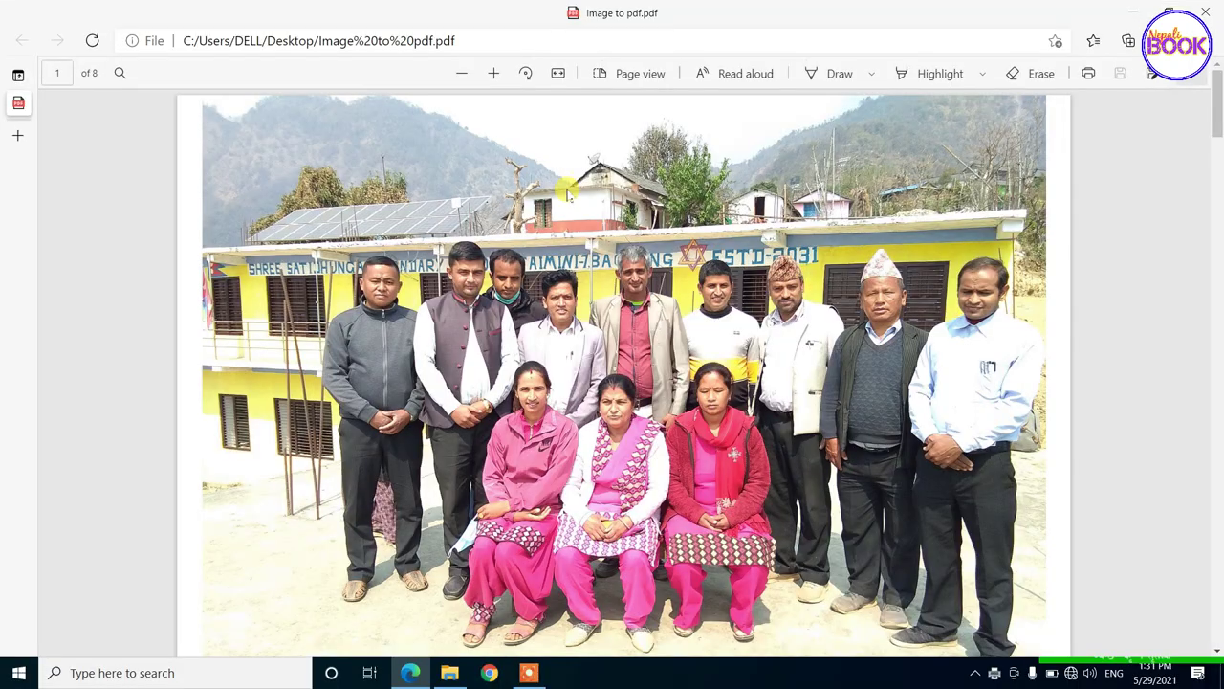
{"action": "scroll", "coordinate": [756, 203], "scroll_direction": "down", "scroll_amount": 4}
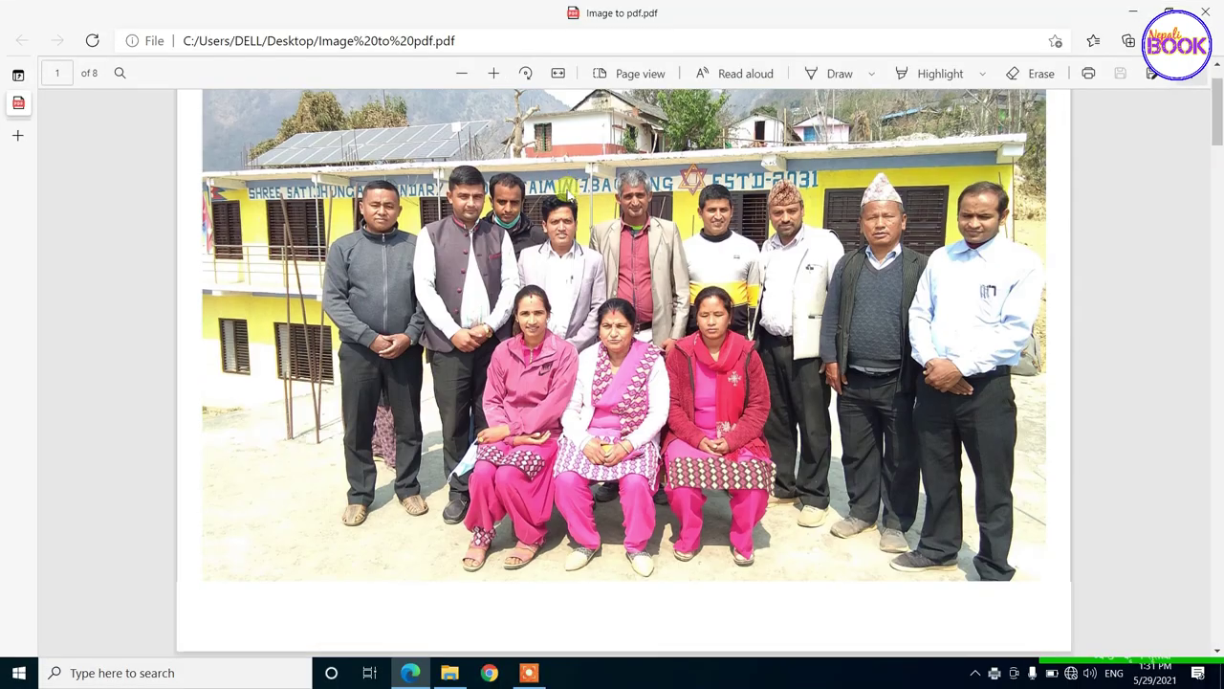
{"action": "scroll", "coordinate": [568, 195], "scroll_direction": "down", "scroll_amount": 6}
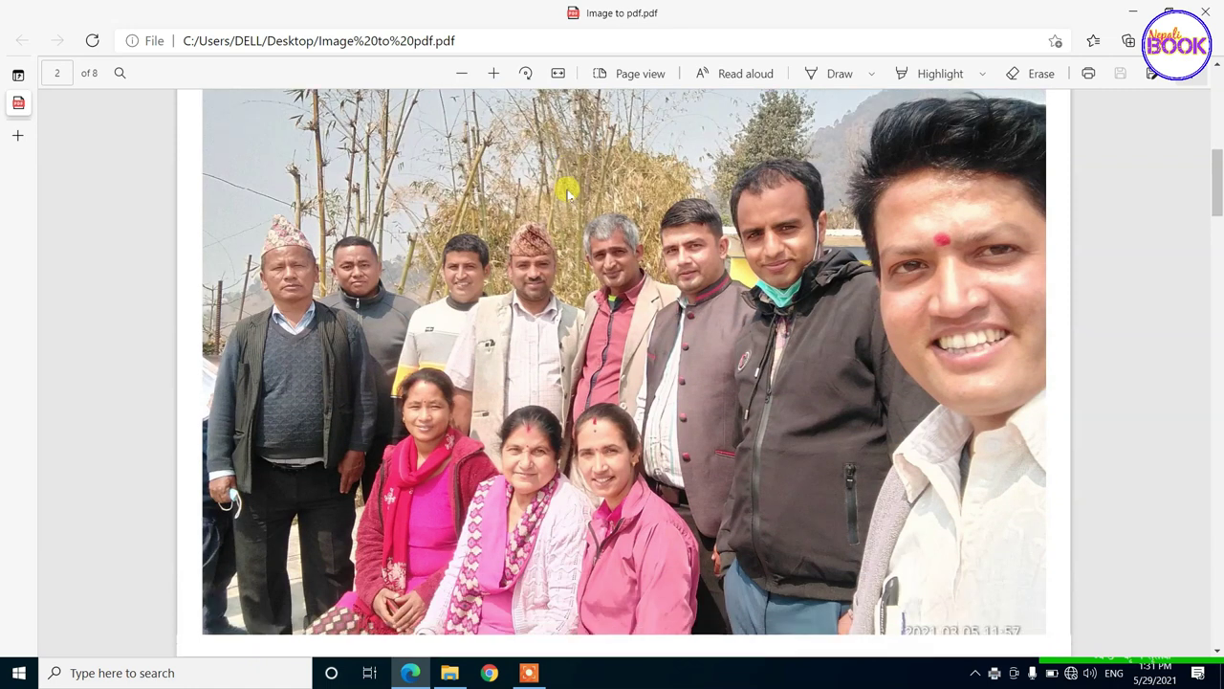
{"action": "scroll", "coordinate": [568, 195], "scroll_direction": "down", "scroll_amount": 5}
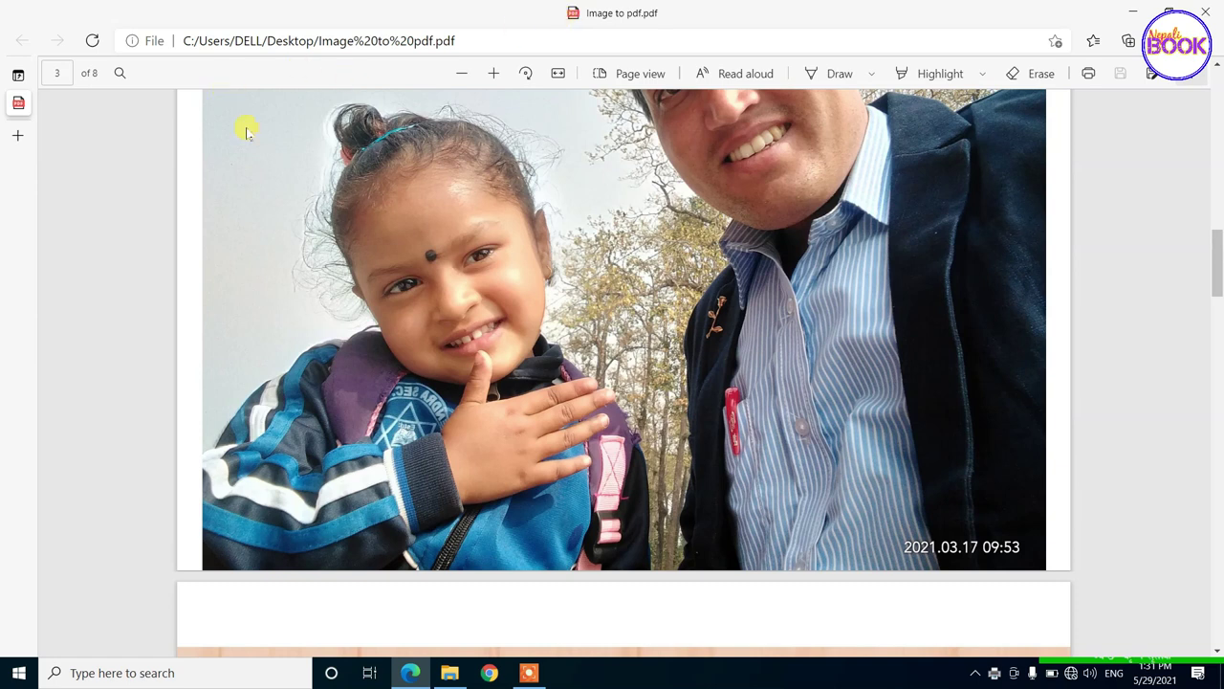
{"action": "scroll", "coordinate": [598, 337], "scroll_direction": "down", "scroll_amount": 10}
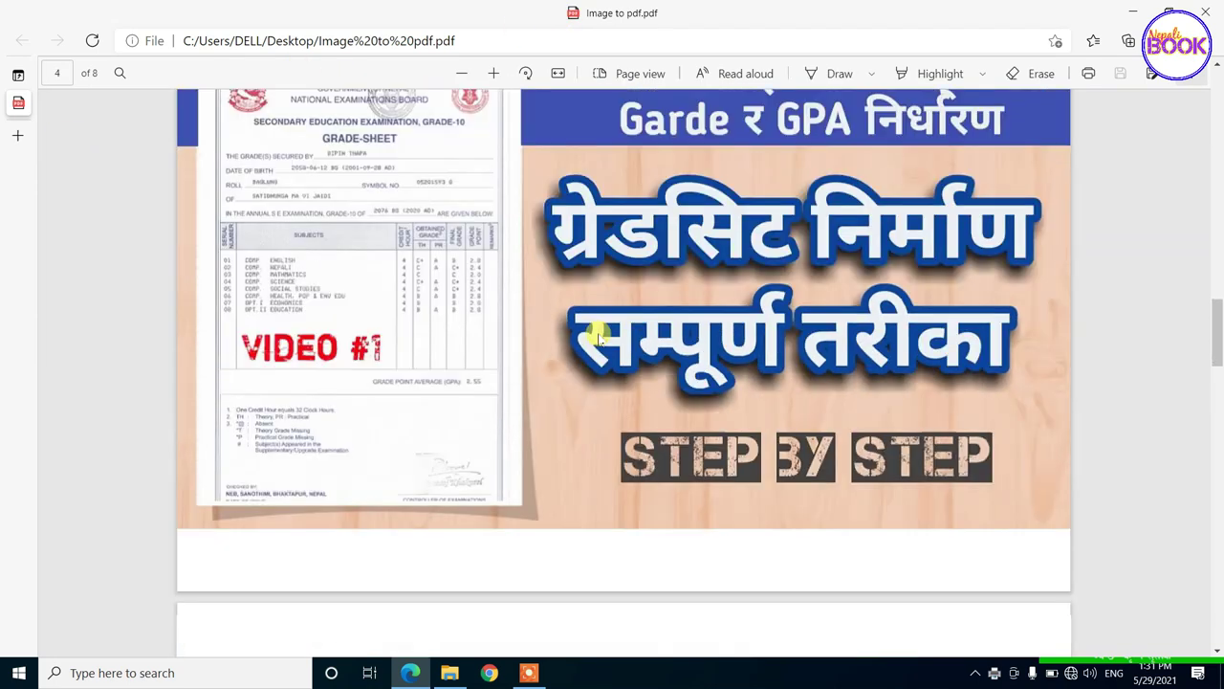
{"action": "scroll", "coordinate": [598, 337], "scroll_direction": "up", "scroll_amount": 15}
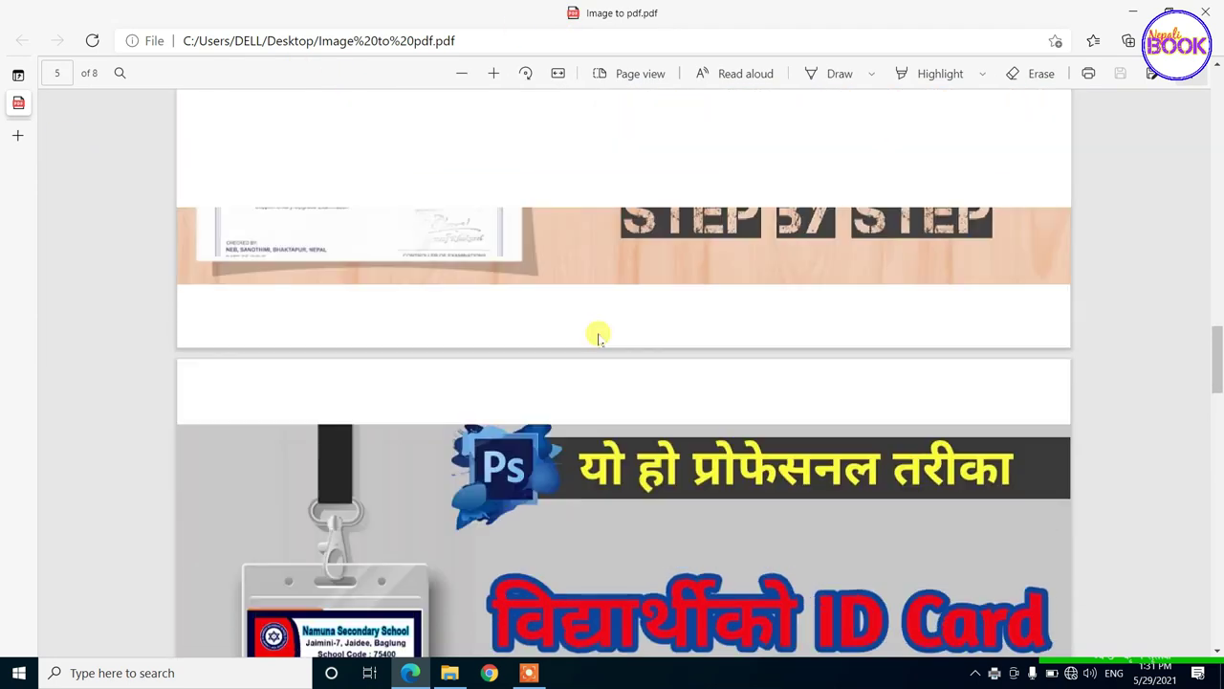
{"action": "scroll", "coordinate": [598, 333], "scroll_direction": "up", "scroll_amount": 5}
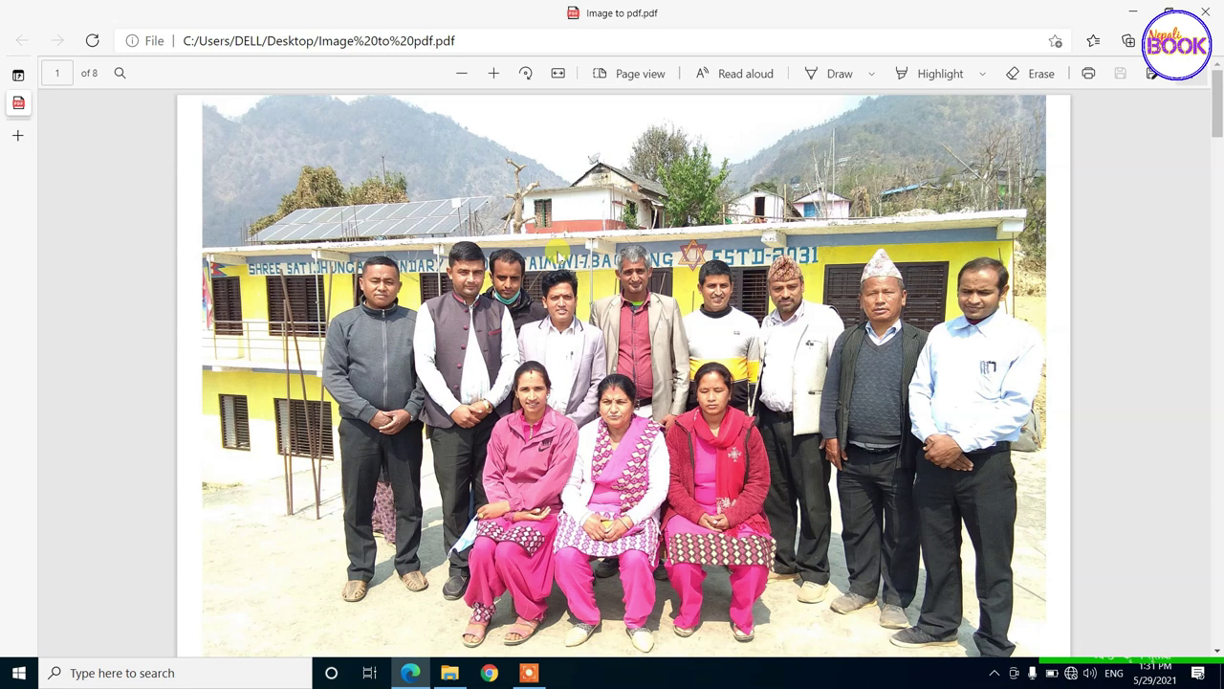
{"action": "scroll", "coordinate": [558, 254], "scroll_direction": "down", "scroll_amount": 3}
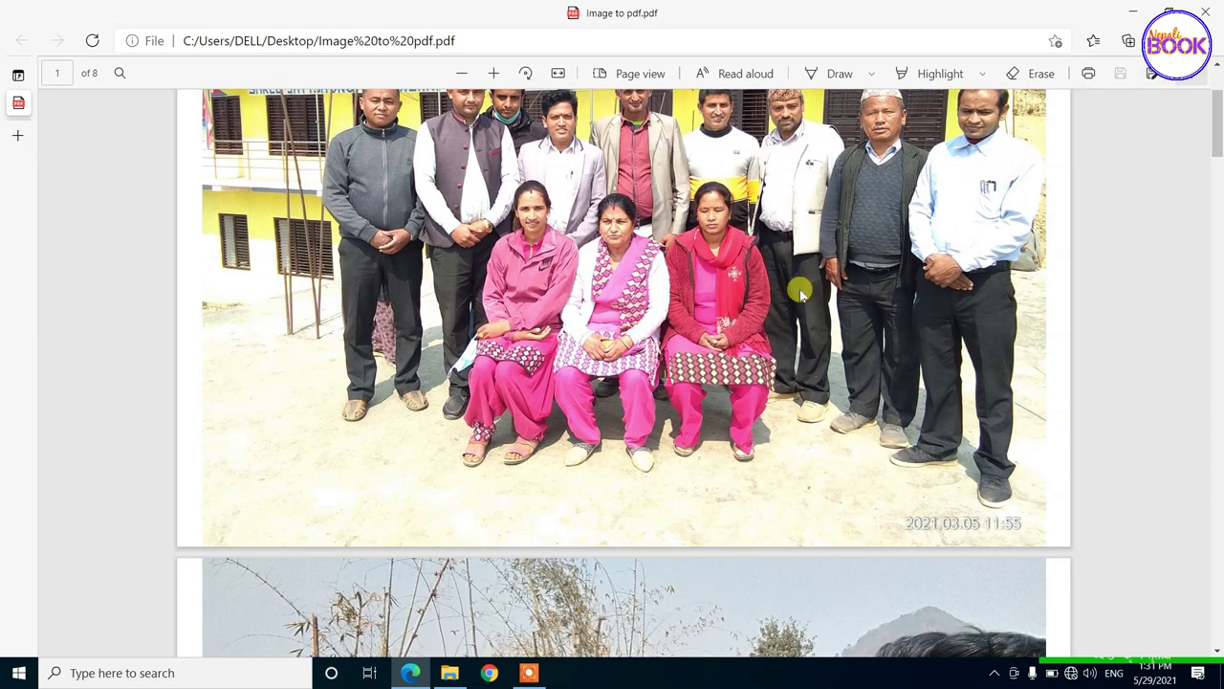
{"action": "left_click", "coordinate": [1208, 8]}
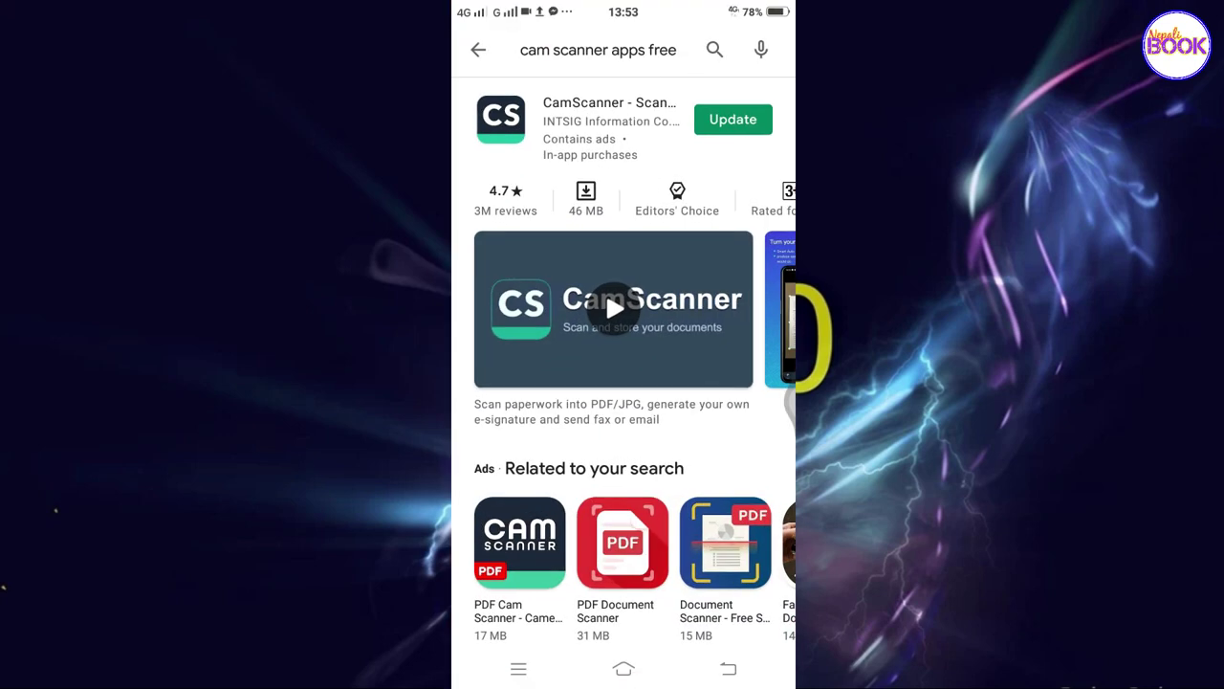
Search the phone's Play Store for "cam scanner apps free".
{"action": "left_click", "coordinate": [598, 50]}
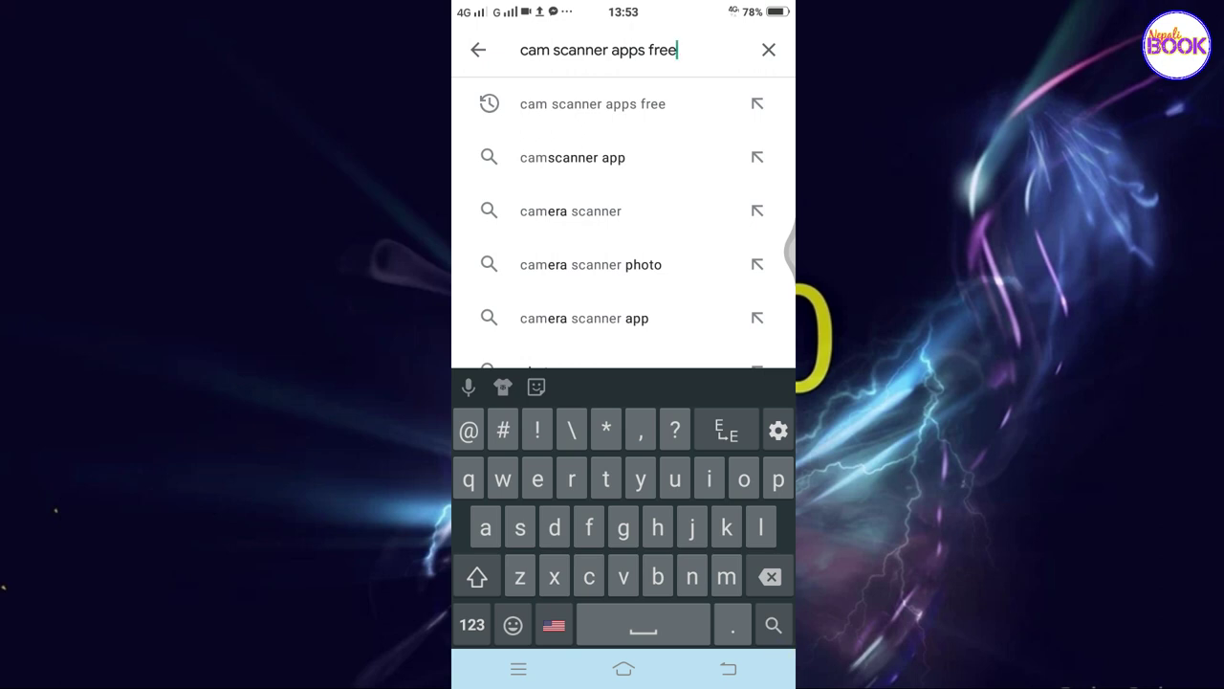
{"action": "key", "text": "Return"}
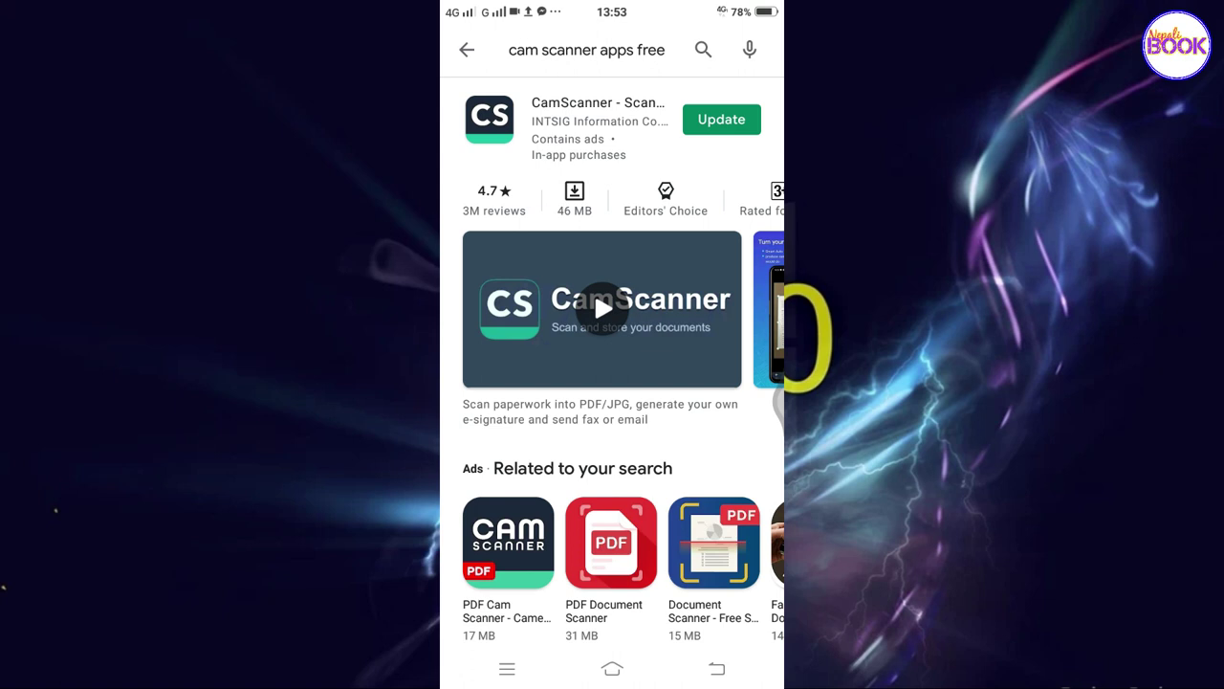
Leave the Play Store, find CamScanner on the phone's home screens and launch it.
{"action": "left_click", "coordinate": [612, 668]}
{"action": "left_click_drag", "start_coordinate": [708, 440], "coordinate": [517, 440]}
{"action": "left_click_drag", "start_coordinate": [710, 440], "coordinate": [536, 450]}
{"action": "left_click_drag", "start_coordinate": [708, 469], "coordinate": [584, 471]}
{"action": "left_click_drag", "start_coordinate": [756, 497], "coordinate": [536, 503]}
{"action": "left_click_drag", "start_coordinate": [652, 144], "coordinate": [634, 143]}
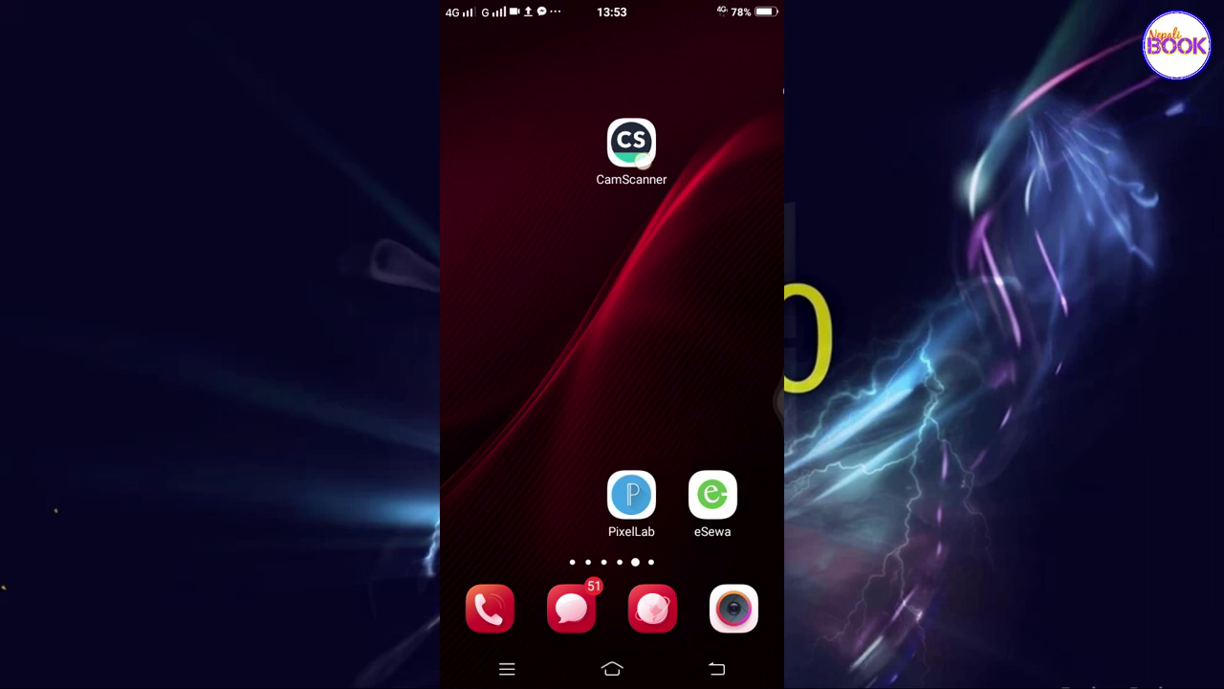
{"action": "left_click", "coordinate": [651, 144]}
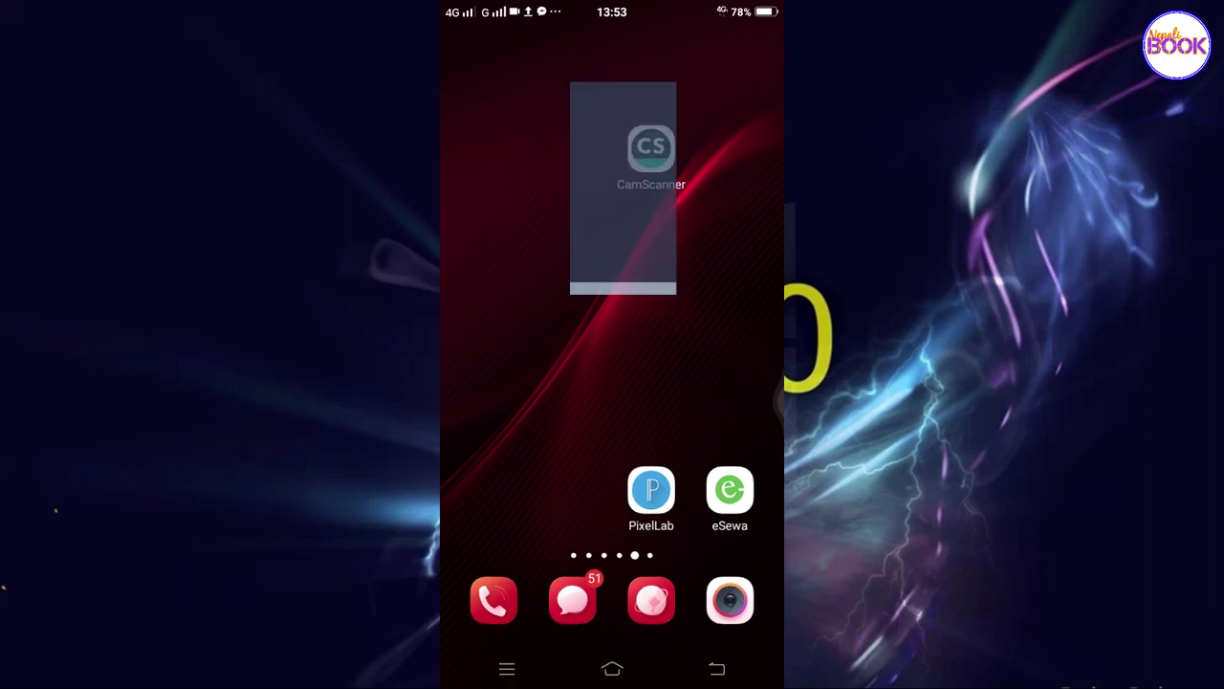